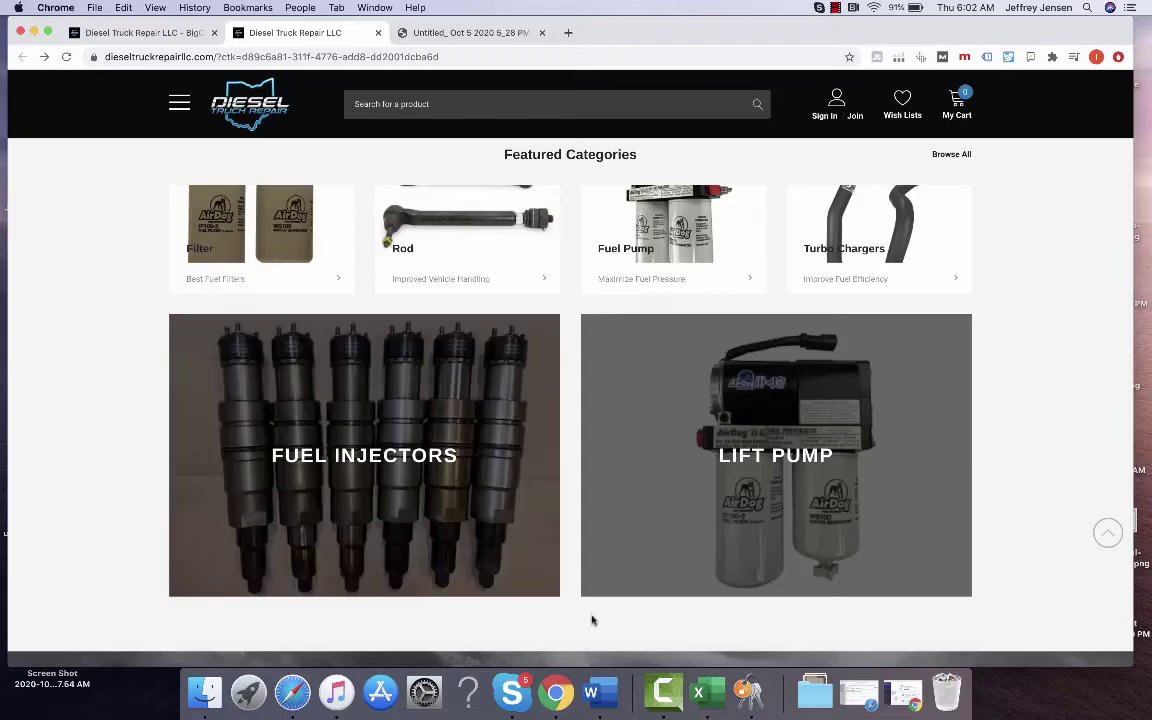
# Step: Browse the Filter category page on the storefront, then return home and open the Rod category
pyautogui.moveTo(1133, 662); pyautogui.dragTo(1148, 665)
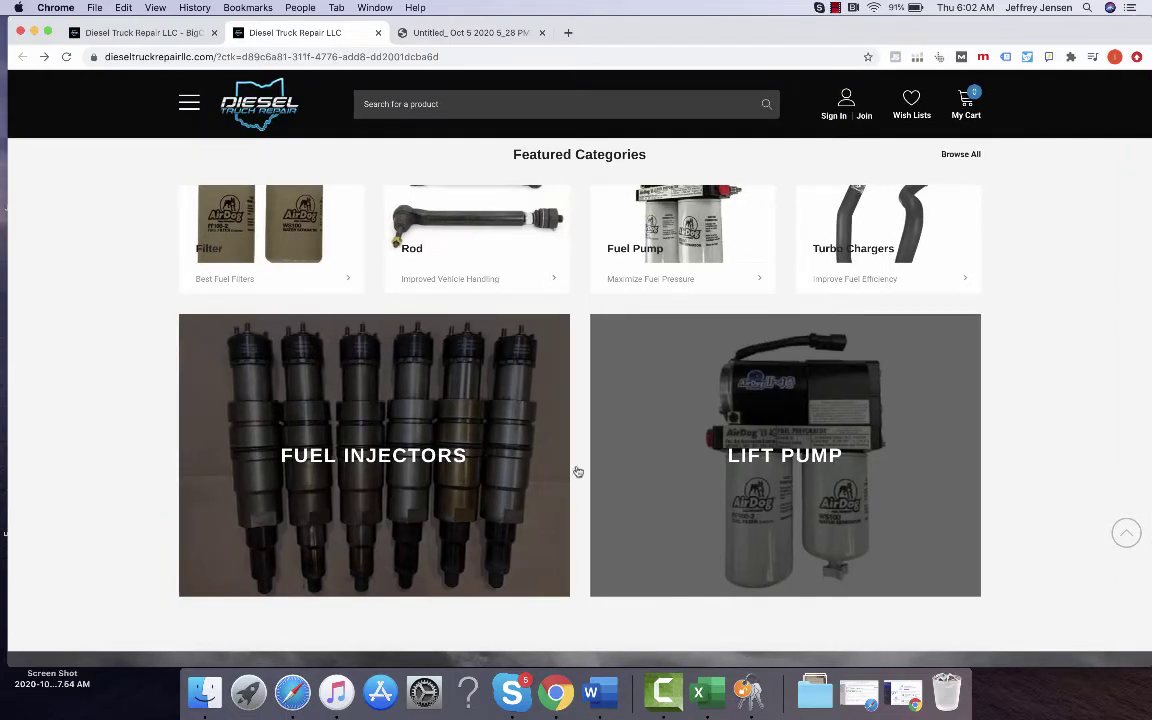
pyautogui.click(306, 283)
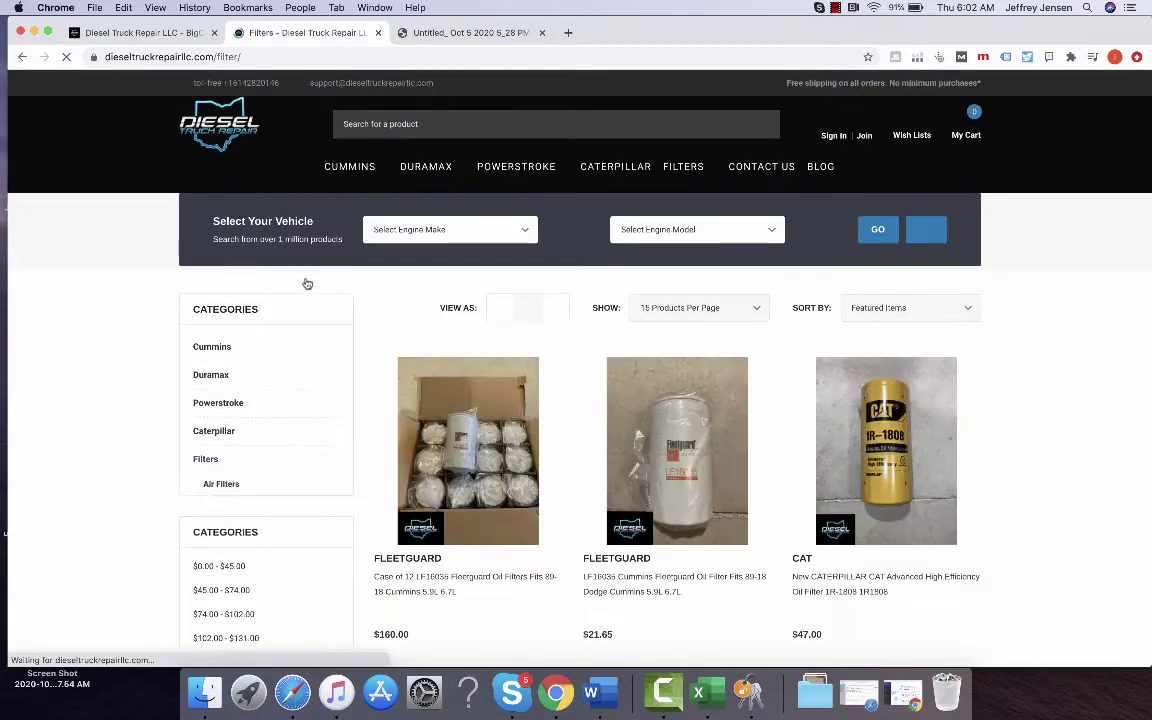
pyautogui.scroll(-5, 455, 450)
pyautogui.scroll(5, 460, 500)
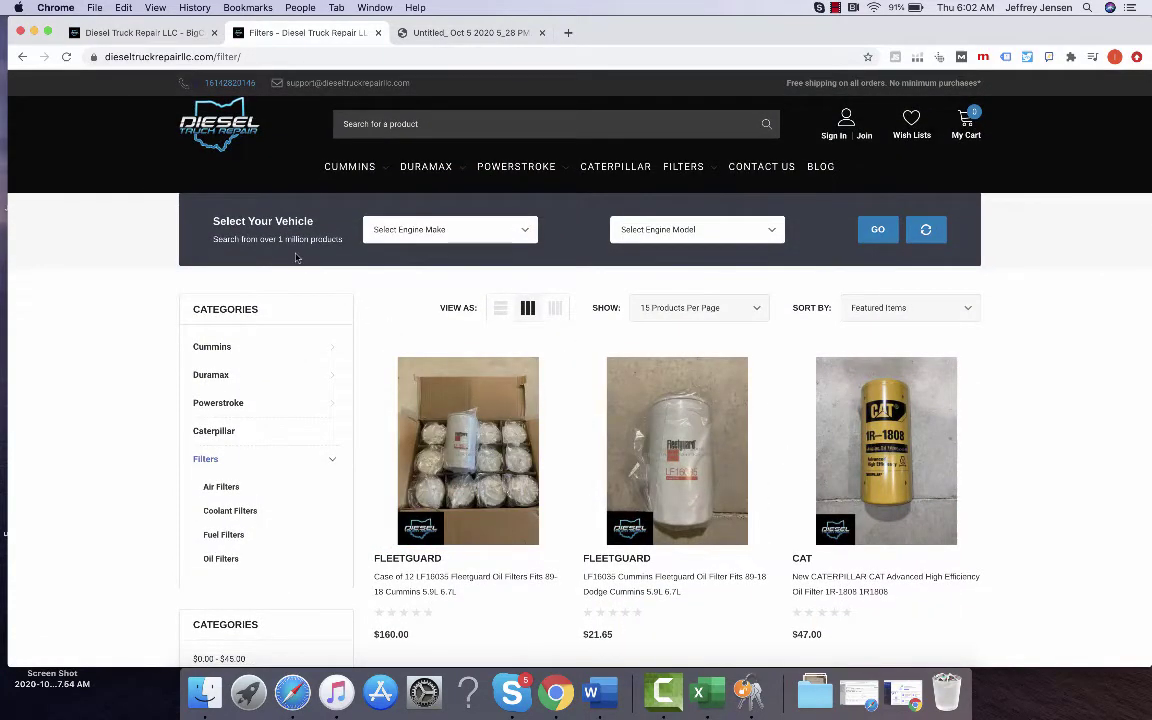
pyautogui.scroll(-3, 797, 470)
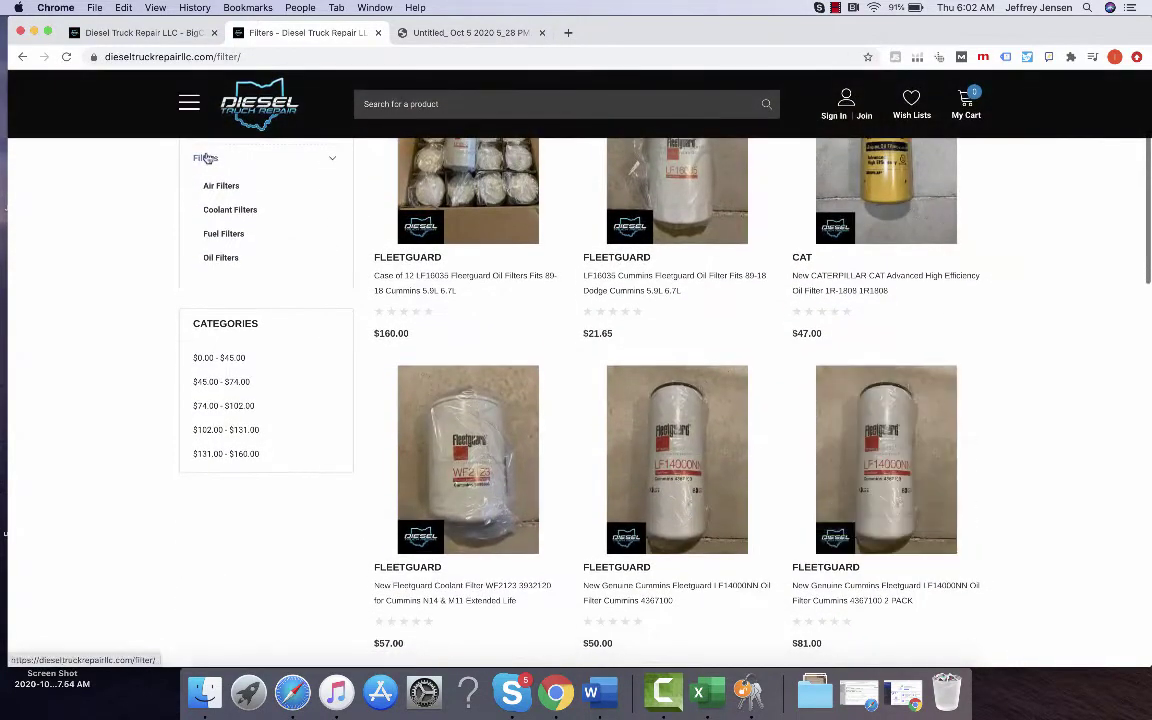
pyautogui.click(22, 56)
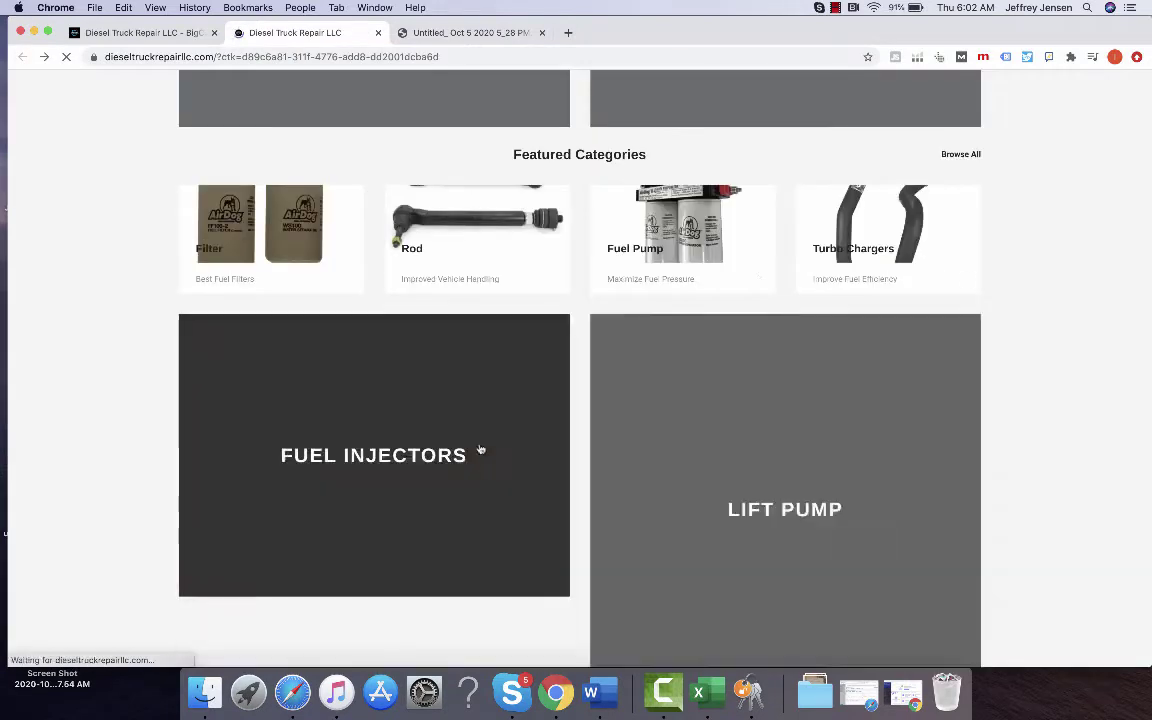
pyautogui.click(442, 275)
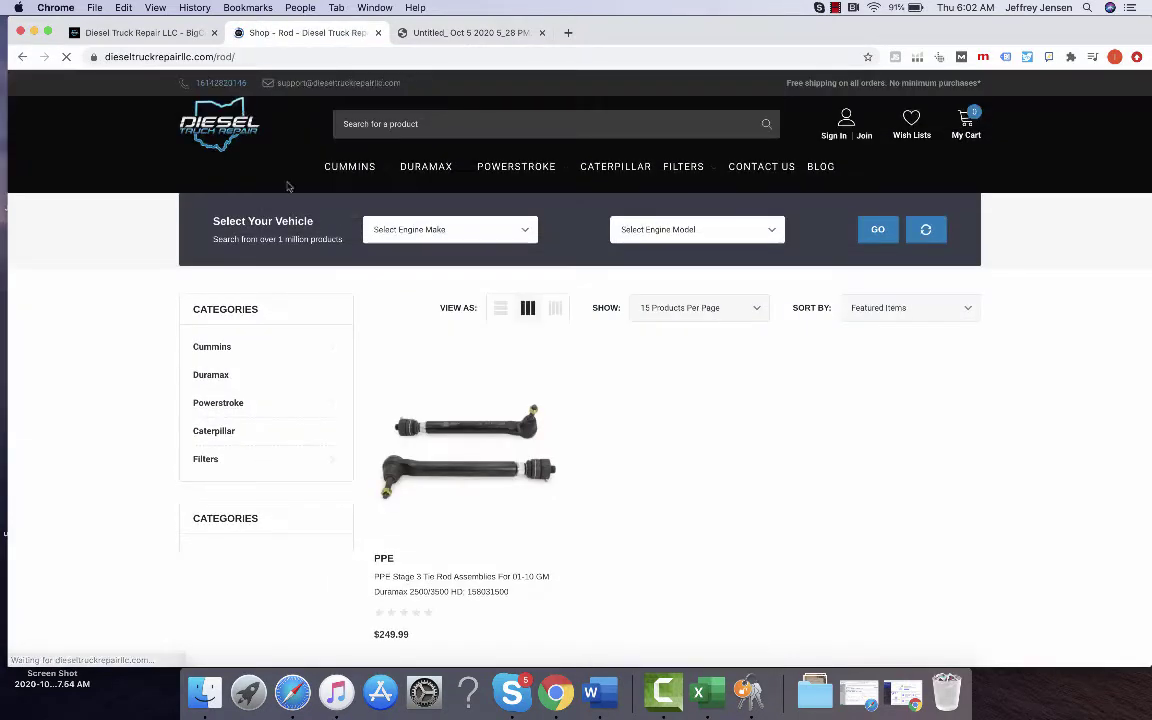
# Step: In the admin tab, go to Products > Product Categories
pyautogui.click(140, 32)
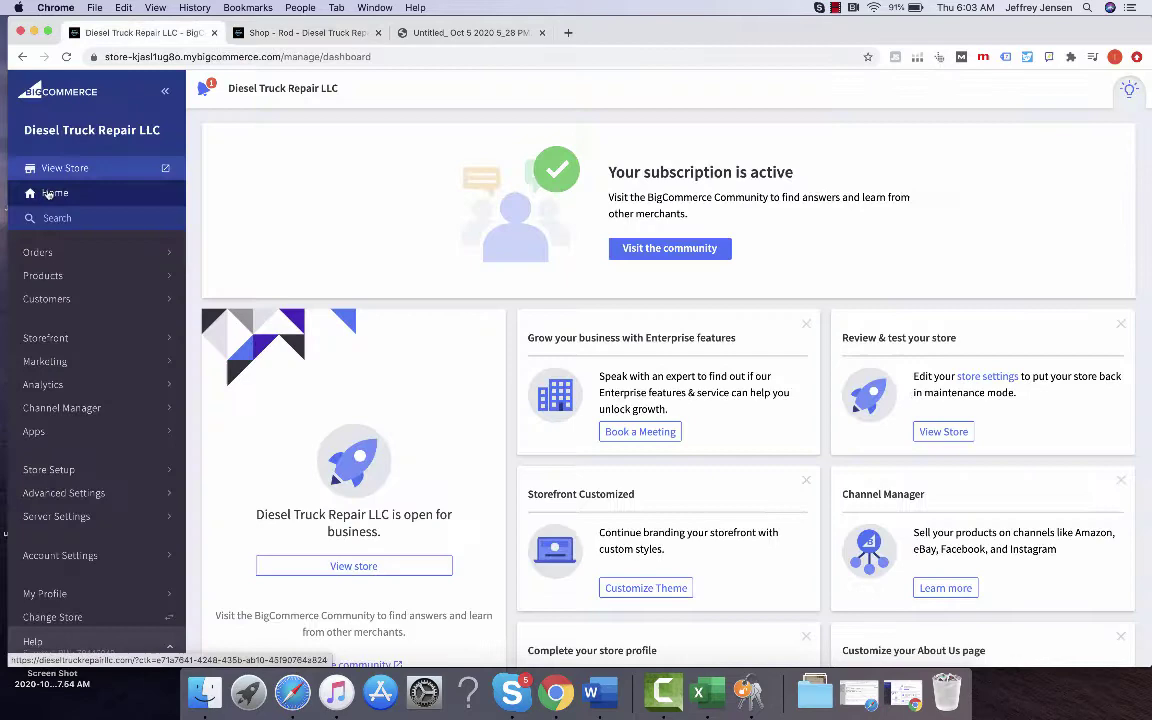
pyautogui.click(60, 278)
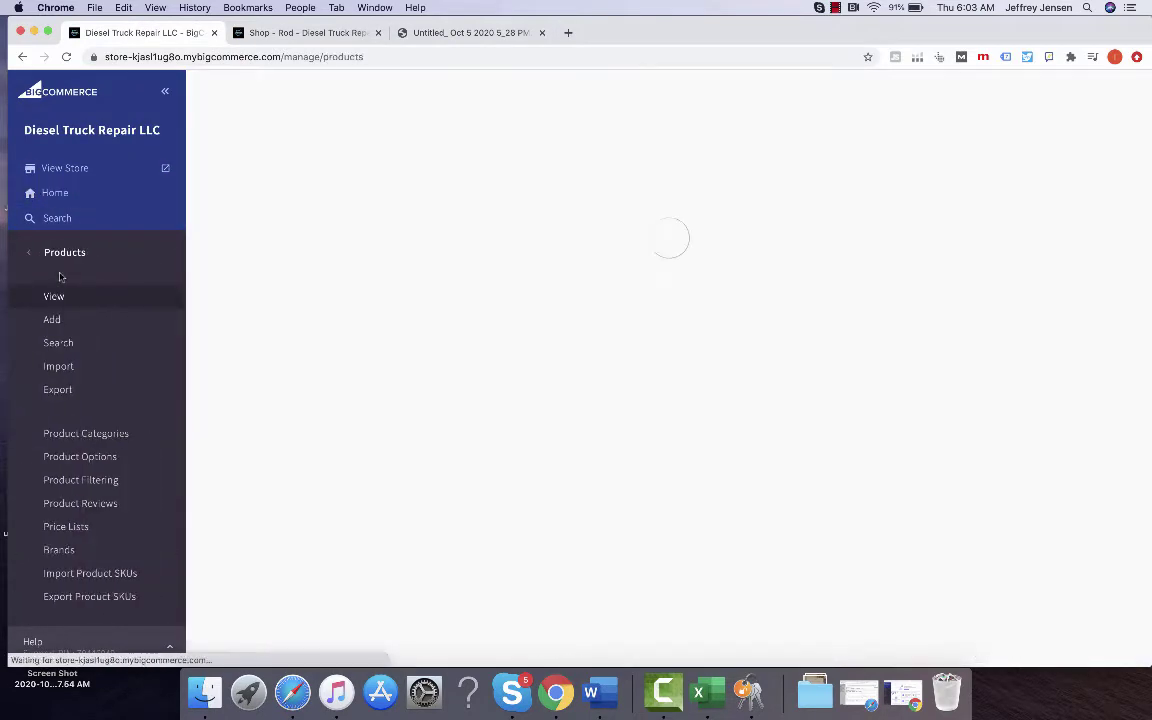
pyautogui.click(113, 438)
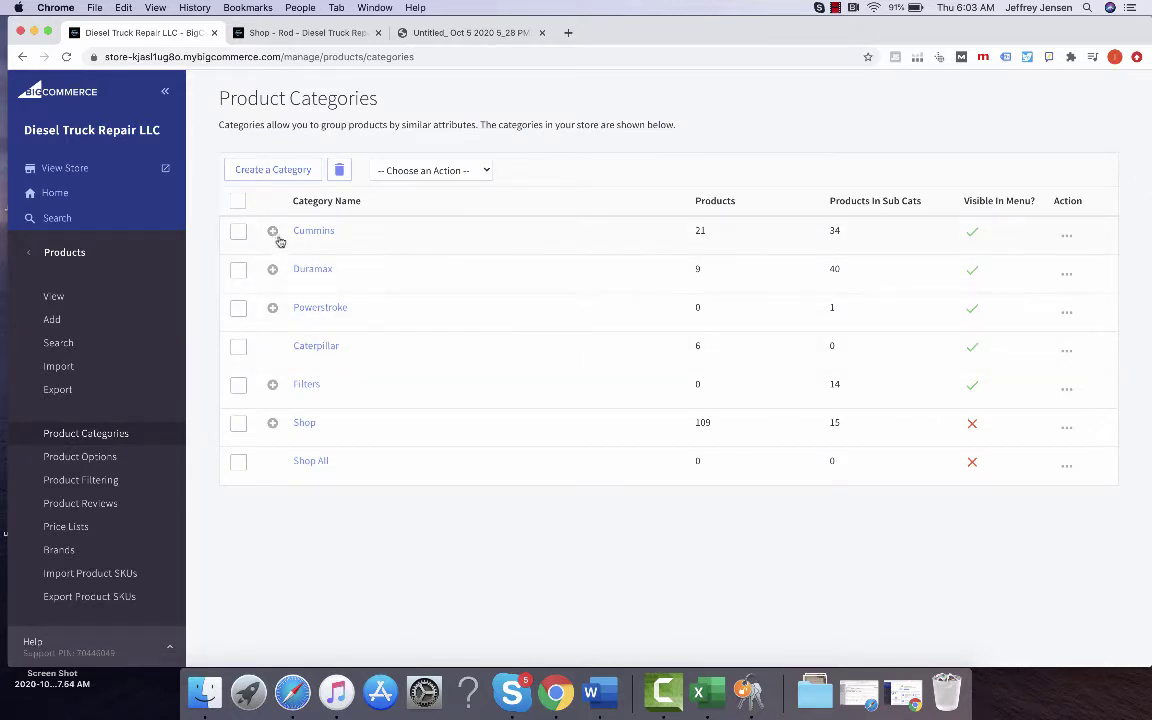
# Step: Expand Cummins, Duramax, Filters, Powerstroke and Shop, then open the Filters row's actions menu
pyautogui.click(272, 231)
pyautogui.scroll(-5, 301, 290)
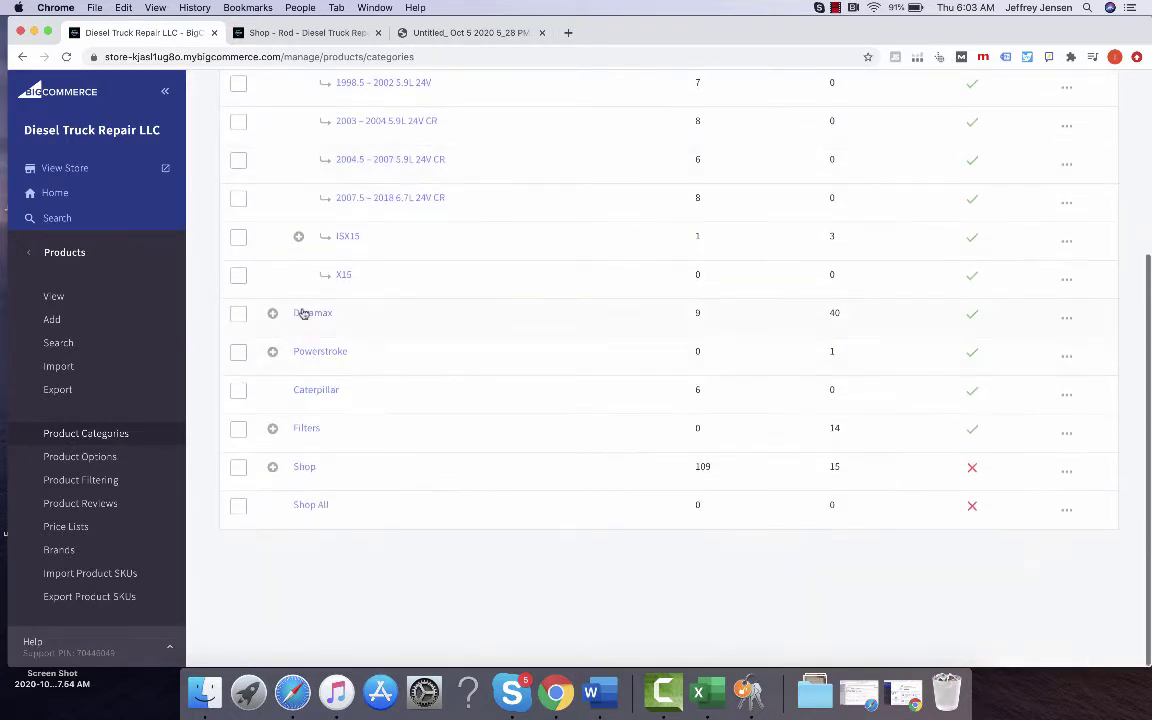
pyautogui.click(272, 313)
pyautogui.scroll(-3, 272, 313)
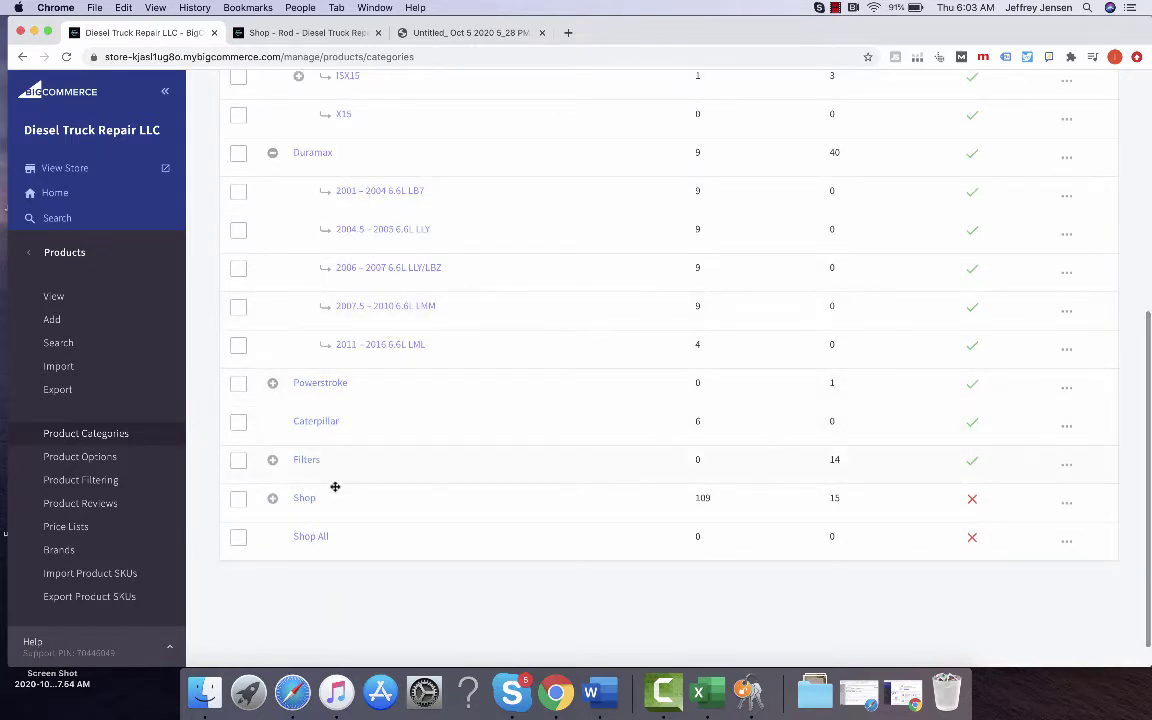
pyautogui.click(272, 460)
pyautogui.scroll(-3, 360, 504)
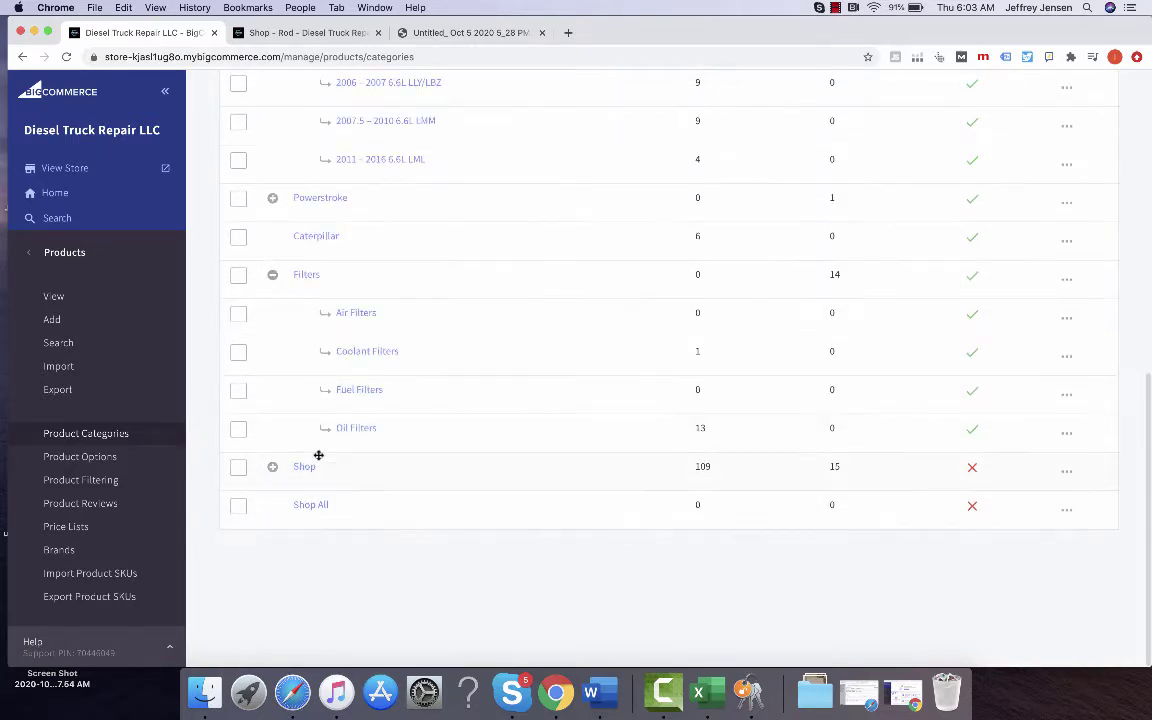
pyautogui.scroll(3, 316, 362)
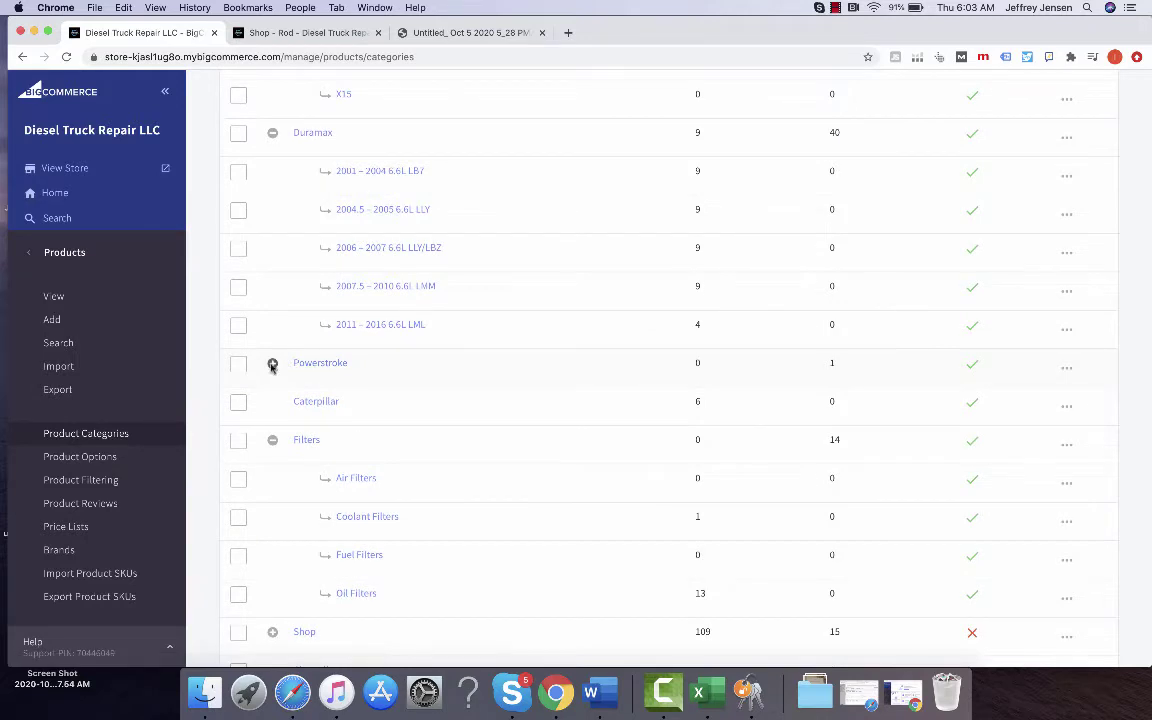
pyautogui.click(272, 364)
pyautogui.scroll(-3, 393, 458)
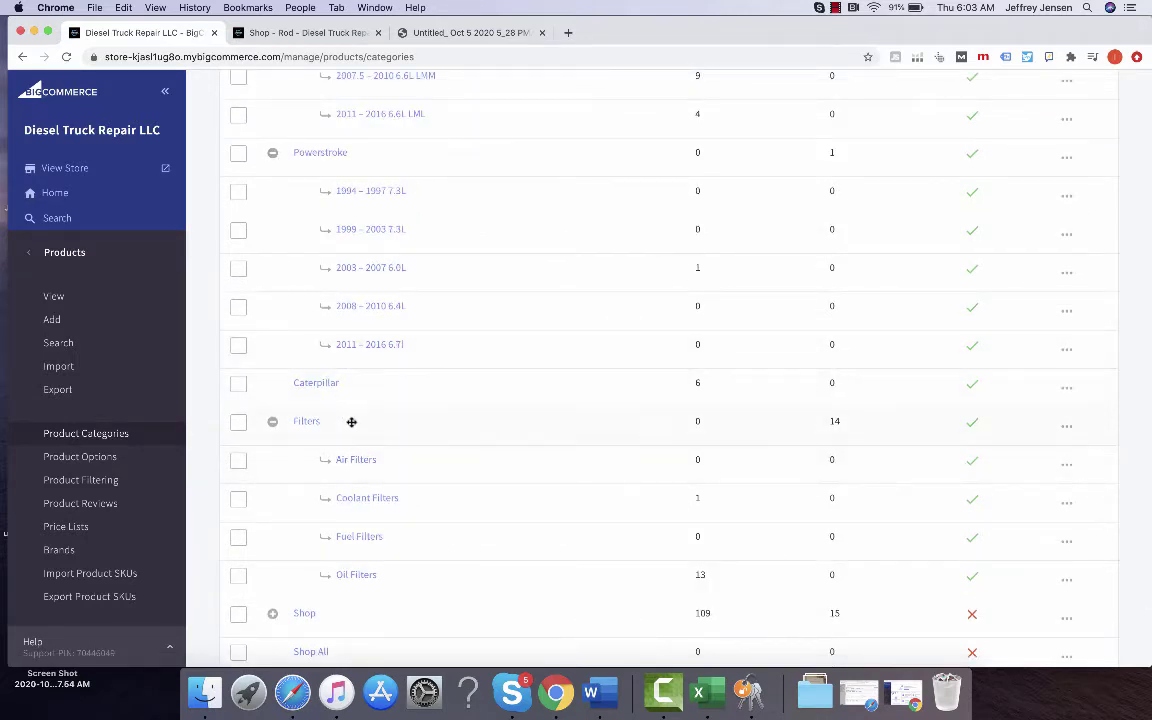
pyautogui.scroll(-3, 350, 420)
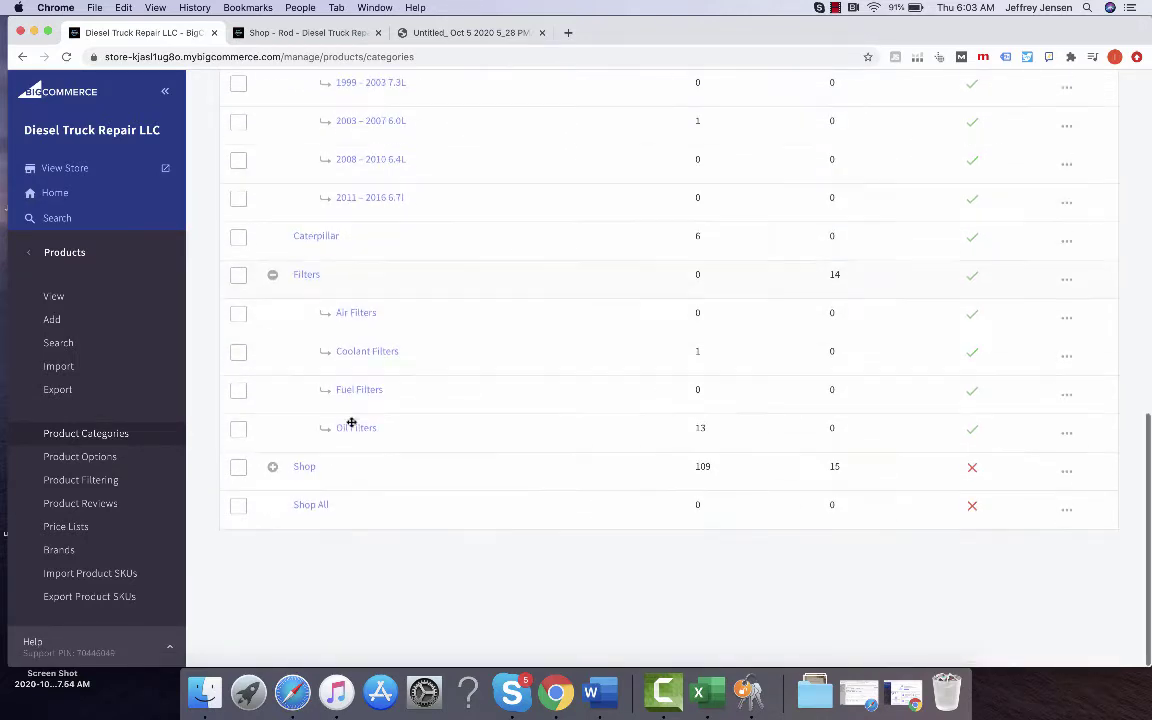
pyautogui.click(273, 470)
pyautogui.scroll(-3, 355, 476)
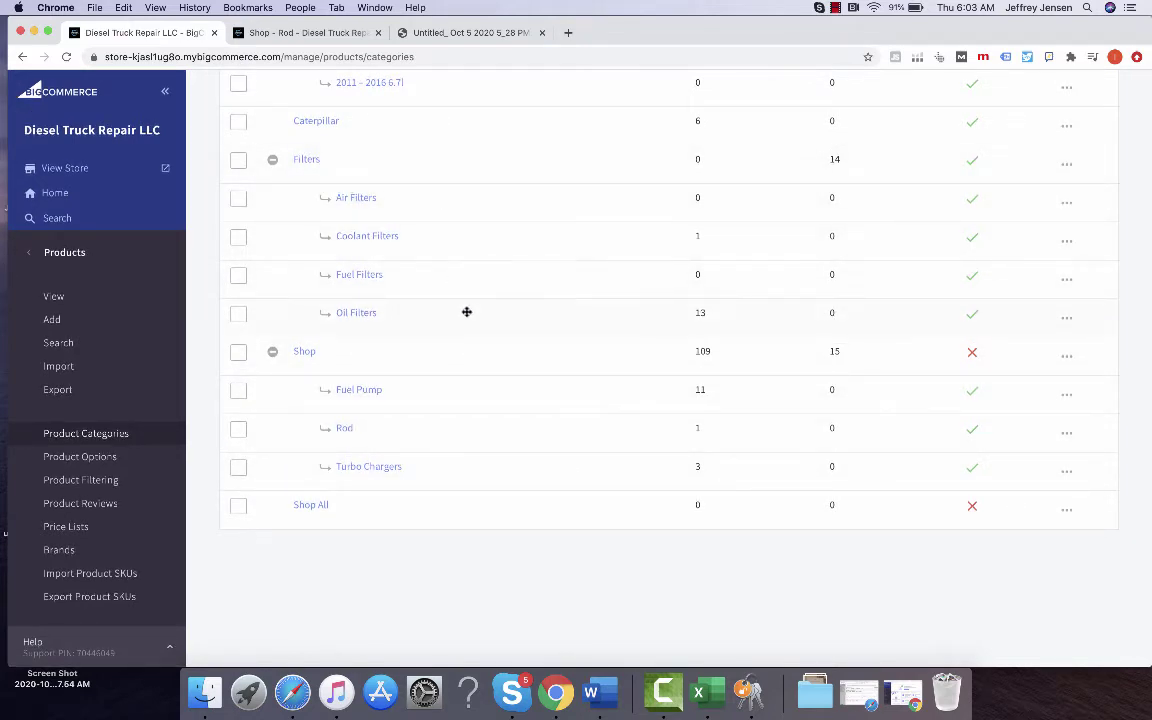
pyautogui.click(1068, 165)
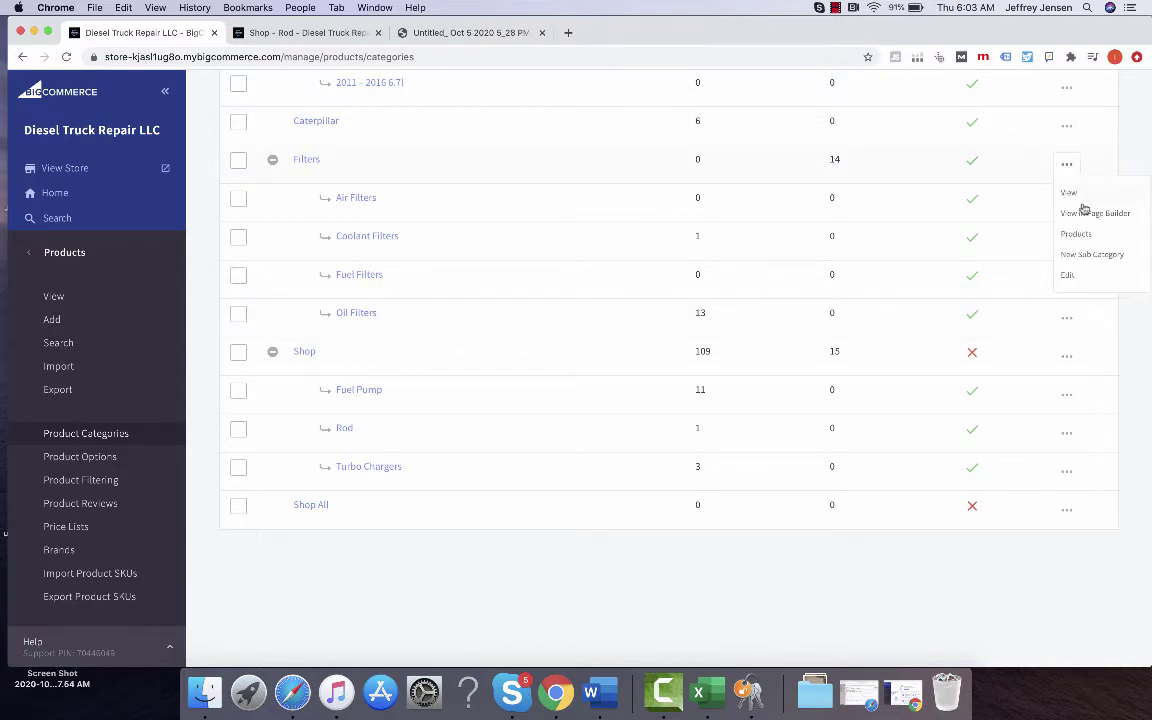
# Step: Open Edit Category for Filters and select the category name 'Filters'
pyautogui.click(1069, 275)
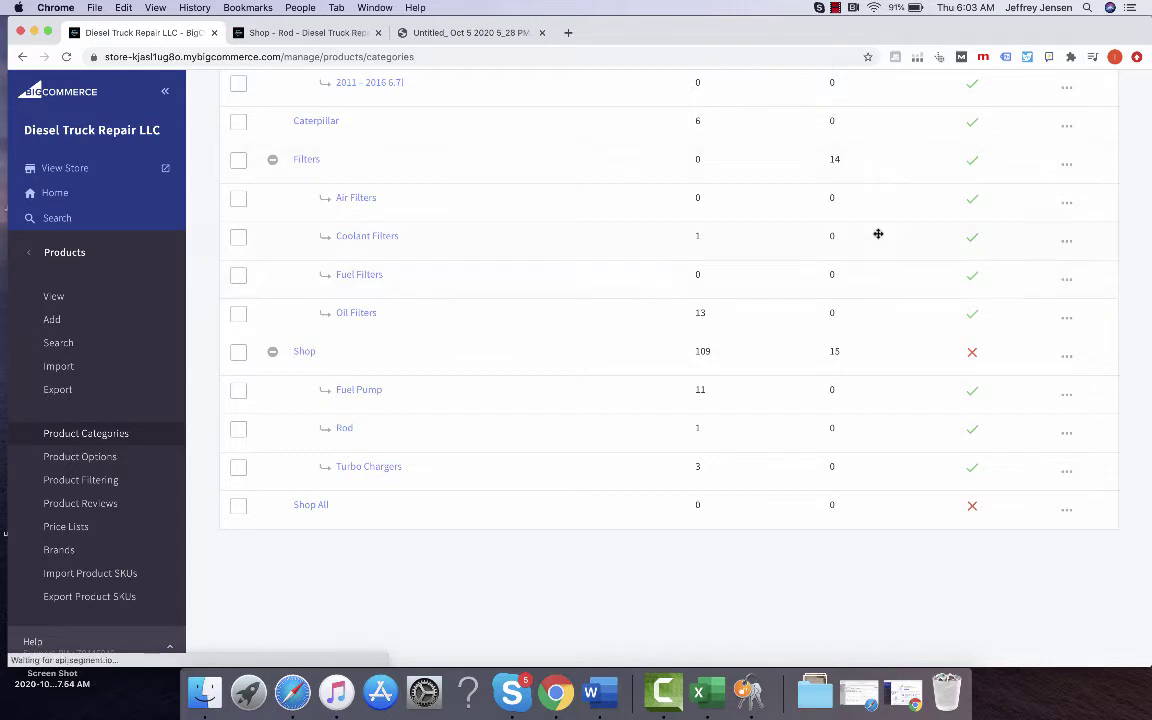
pyautogui.scroll(-8, 637, 279)
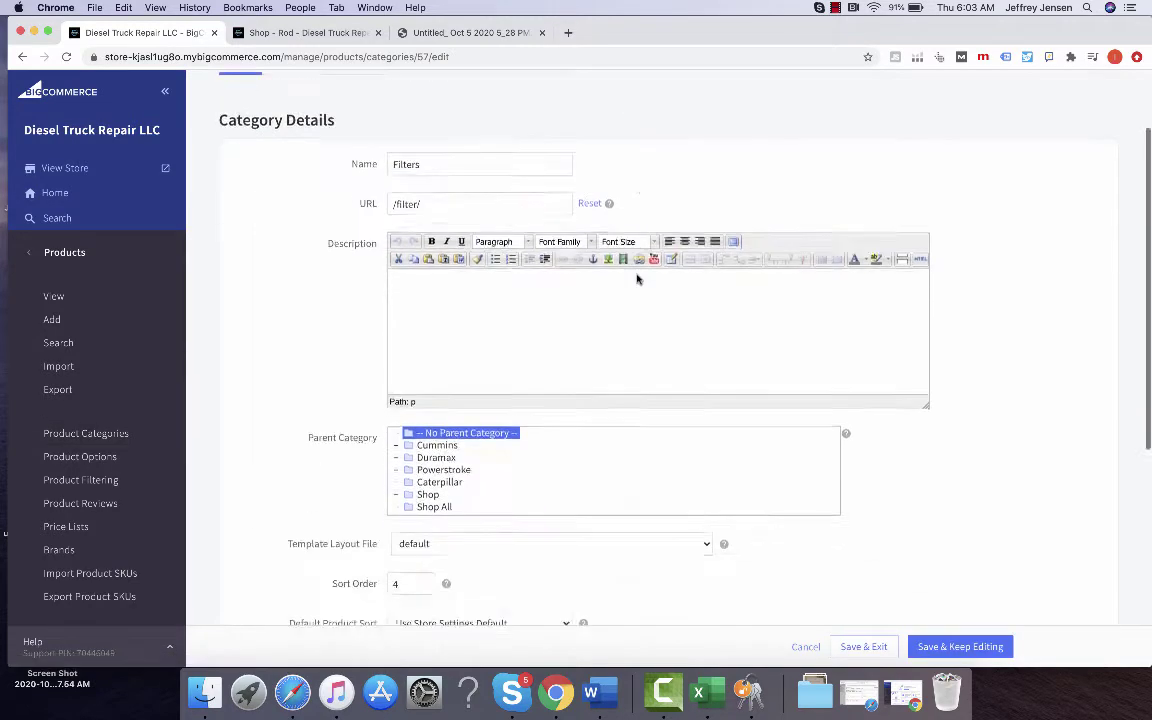
pyautogui.scroll(-2, 732, 440)
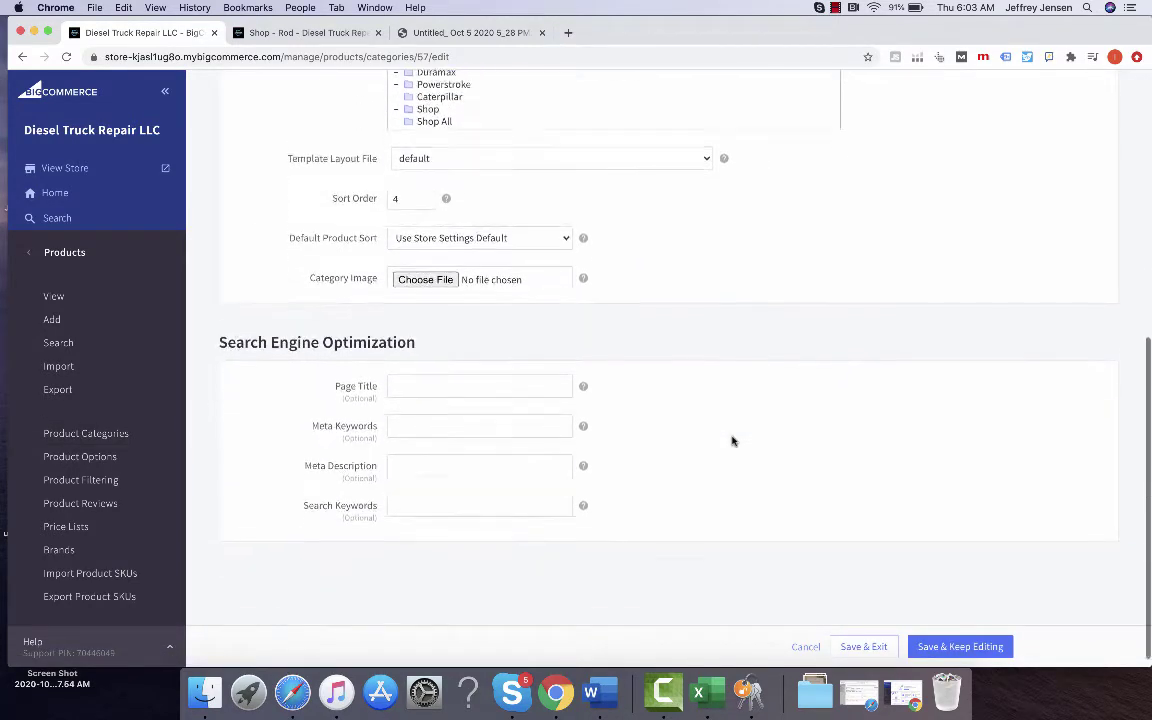
pyautogui.scroll(10, 732, 440)
pyautogui.moveTo(430, 270); pyautogui.dragTo(295, 273)
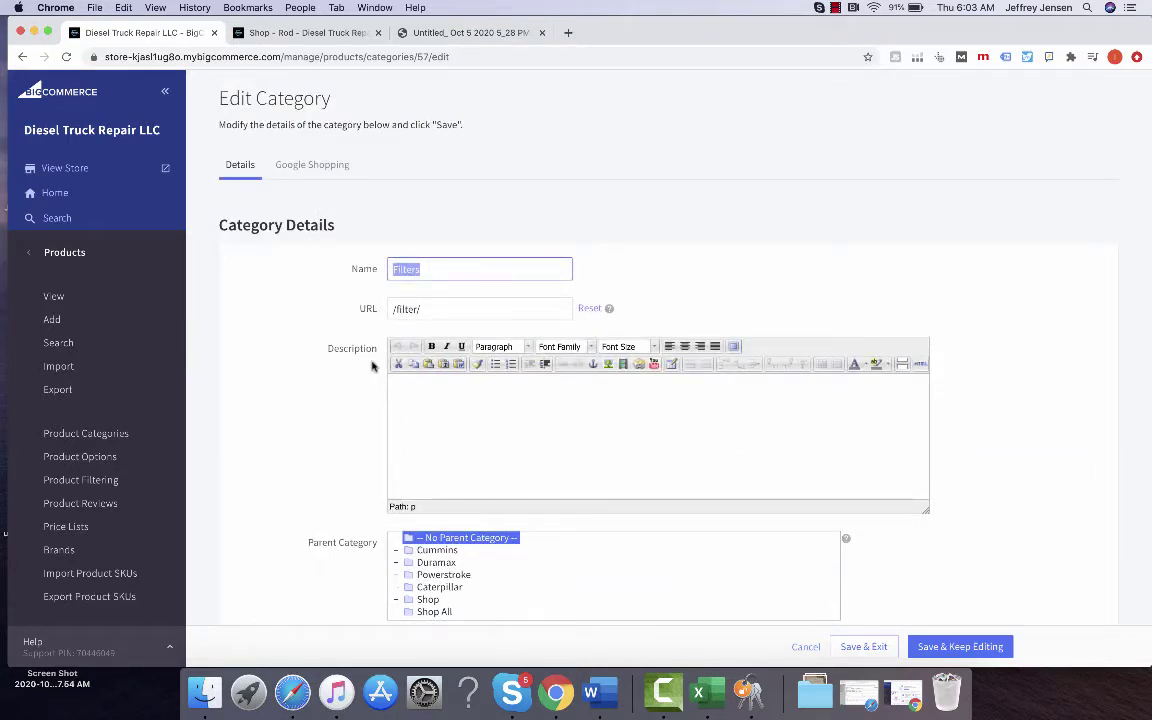
pyautogui.scroll(-7, 338, 331)
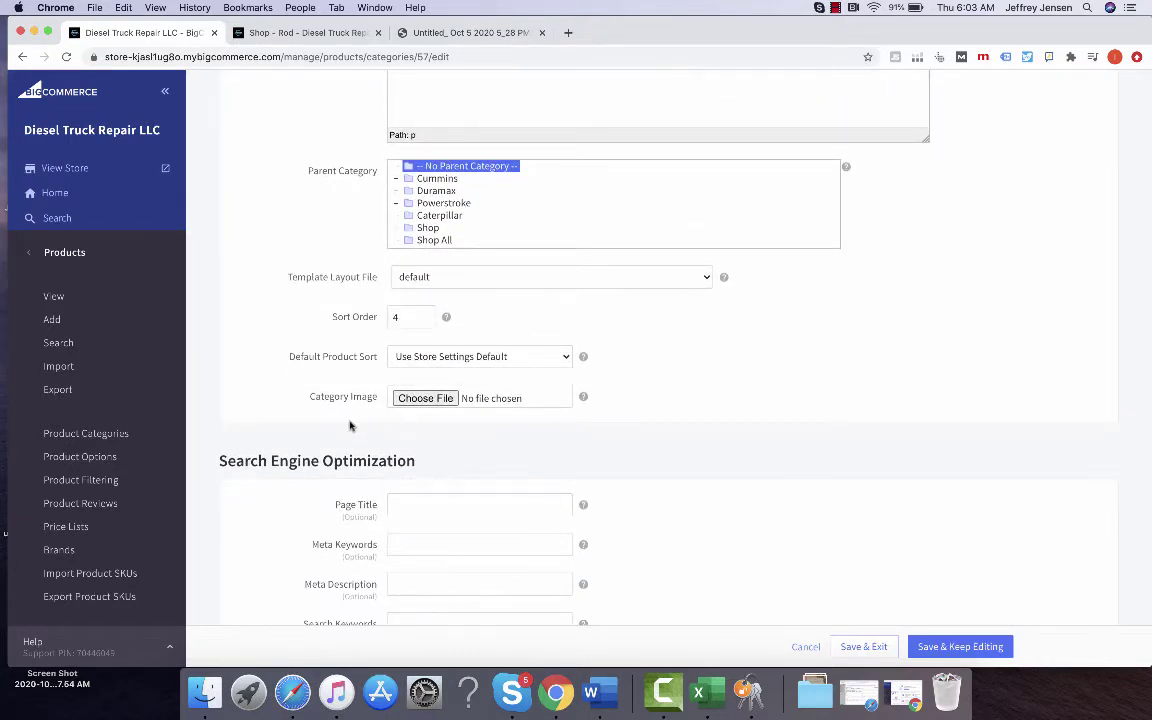
# Step: Enter 'Filters' as page title, meta keywords, meta description and search keywords, then Save & Exit
pyautogui.click(420, 504)
pyautogui.write('Filters')
pyautogui.click(423, 545)
pyautogui.write('Filters')
pyautogui.click(424, 583)
pyautogui.write('Filters')
pyautogui.press('Tab')
pyautogui.write('Filters')
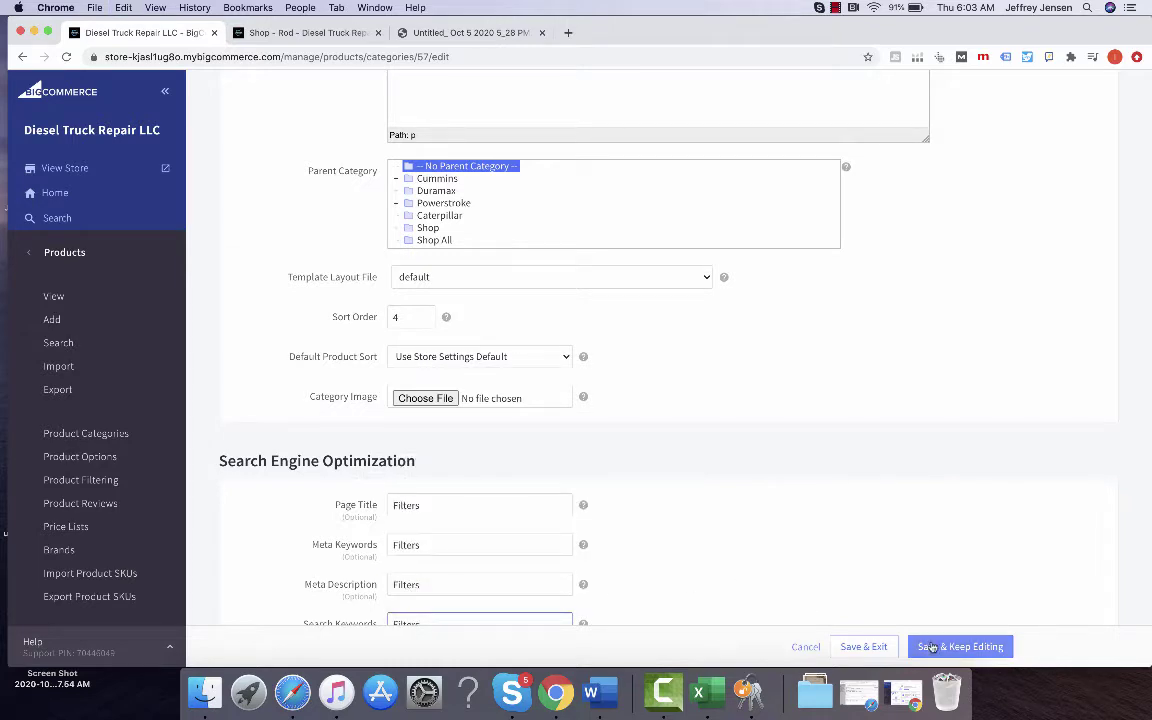
pyautogui.click(866, 647)
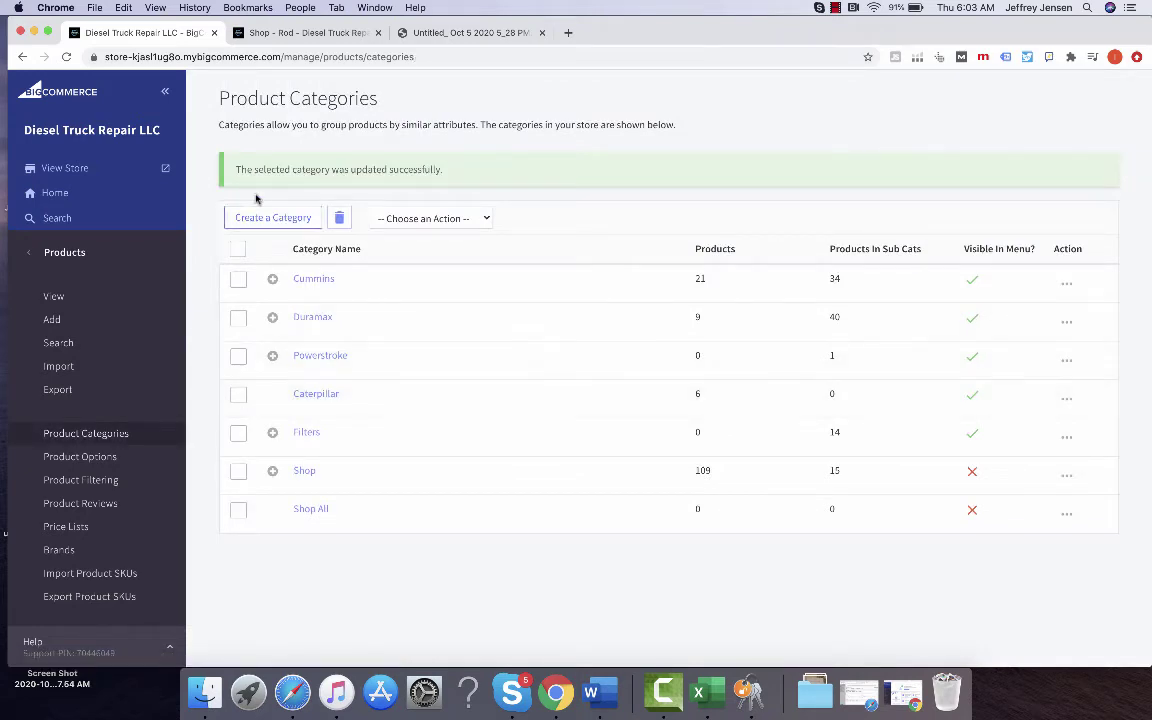
pyautogui.click(80, 256)
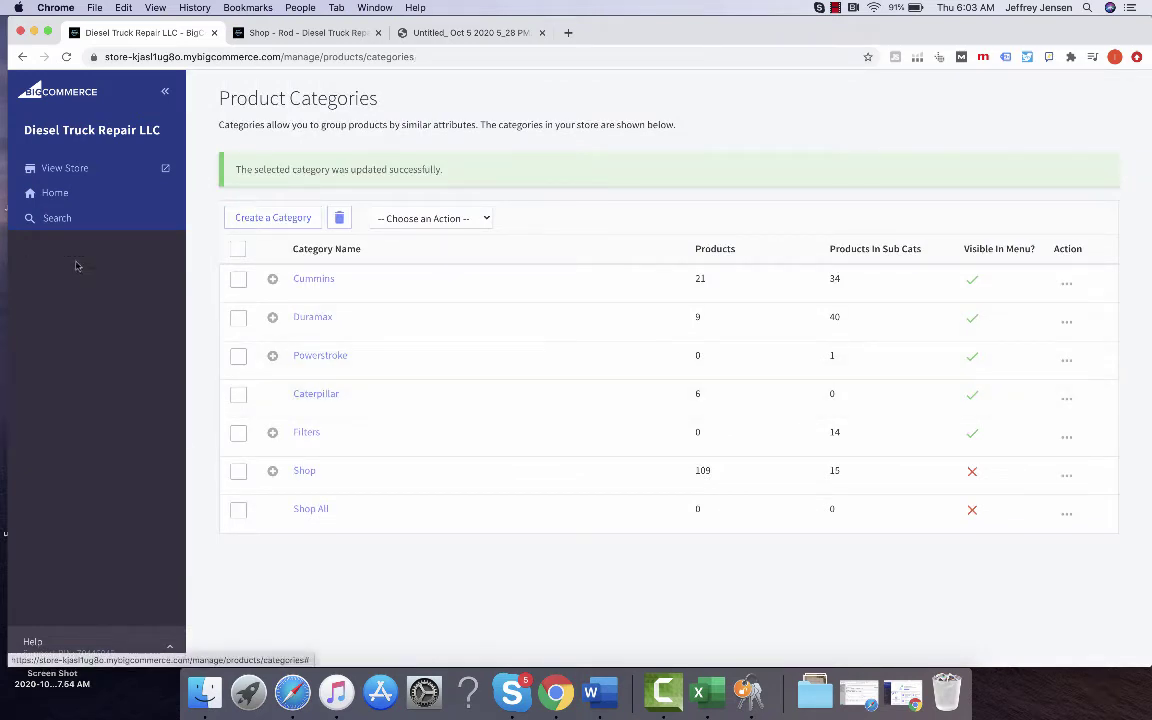
pyautogui.click(345, 34)
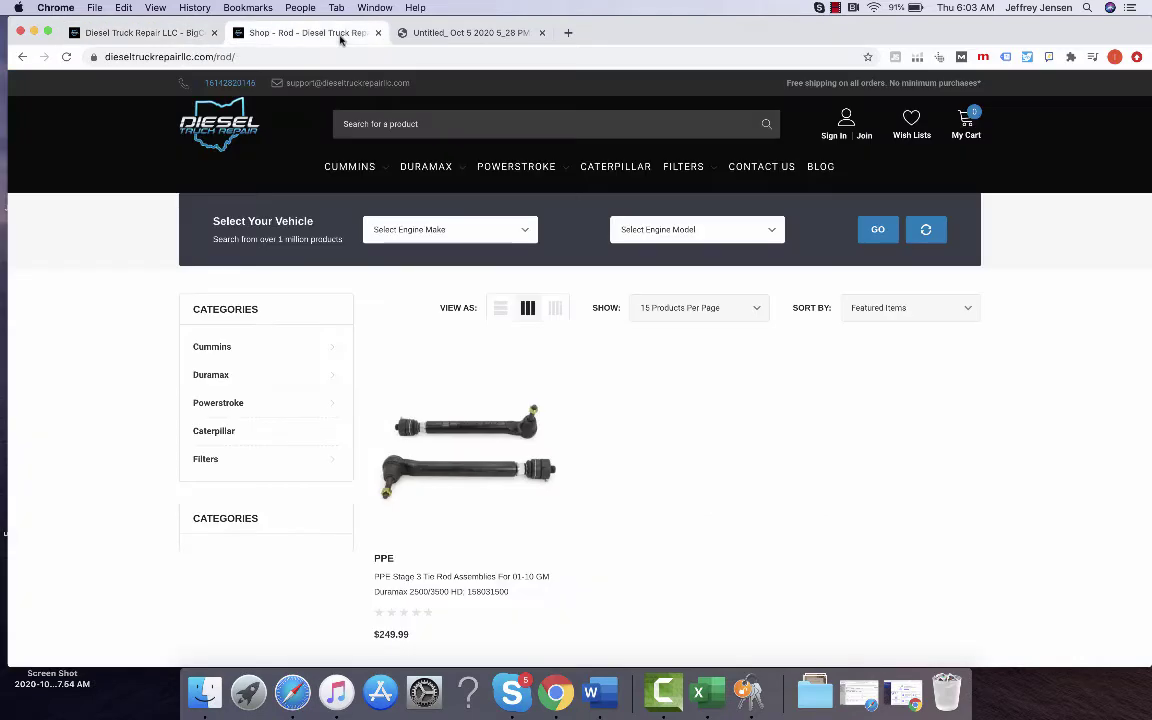
pyautogui.click(22, 56)
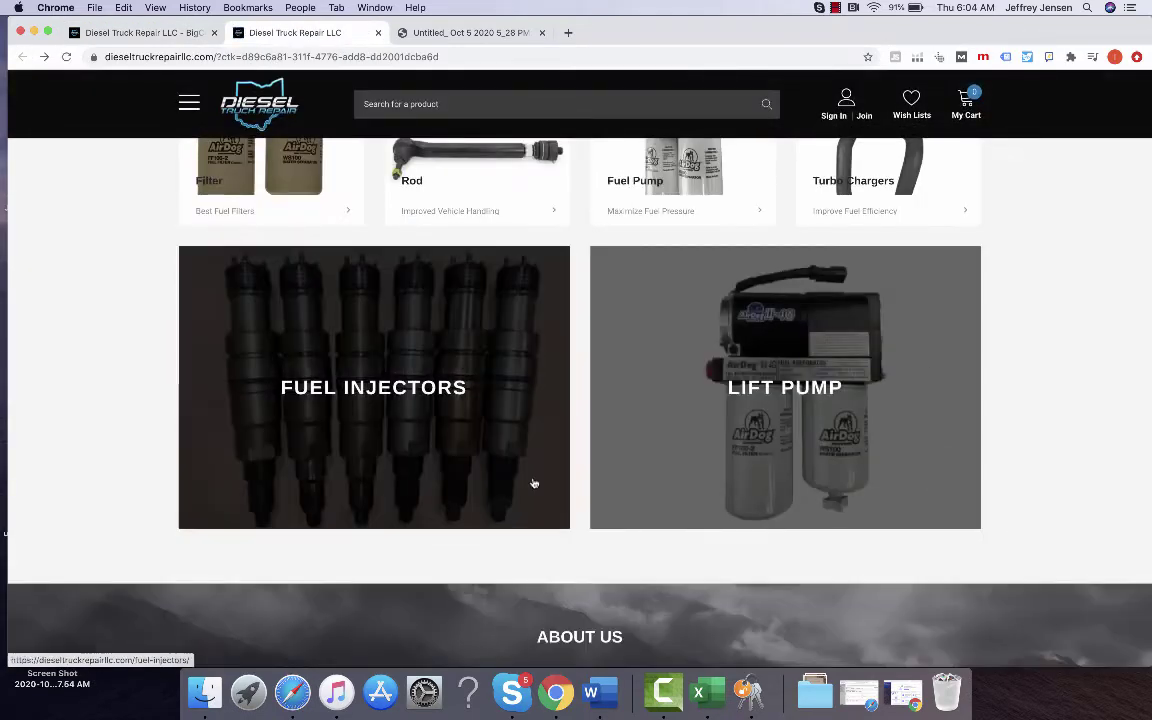
pyautogui.scroll(3, 490, 420)
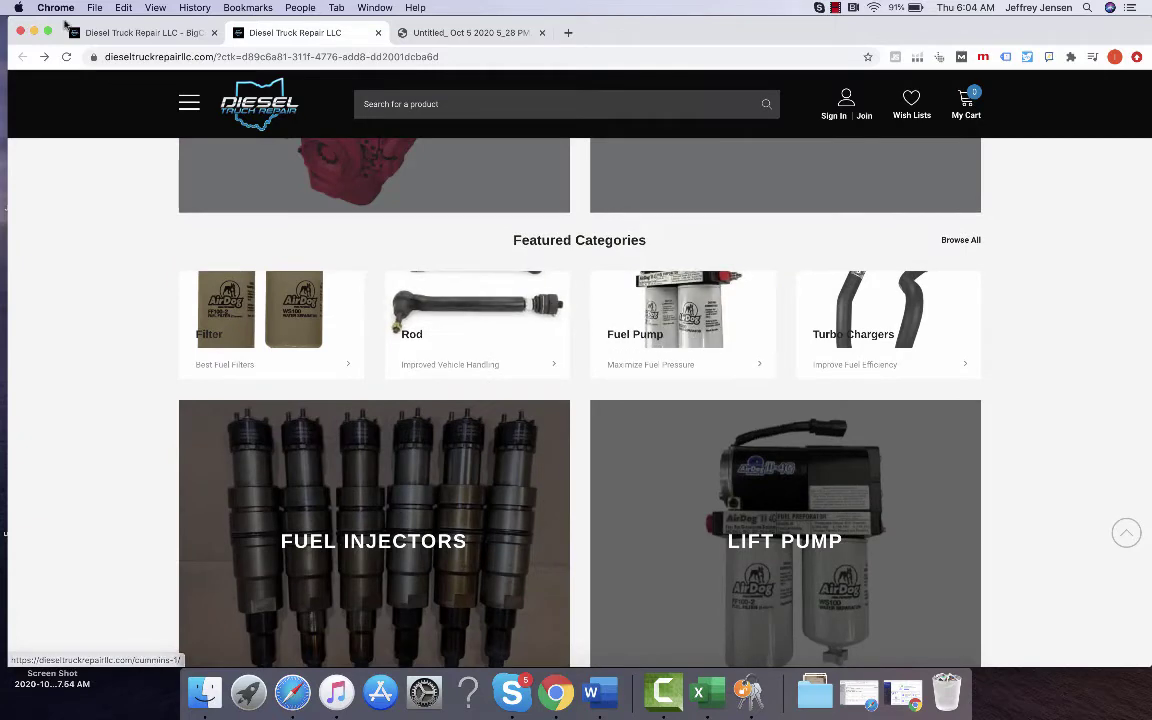
pyautogui.click(100, 32)
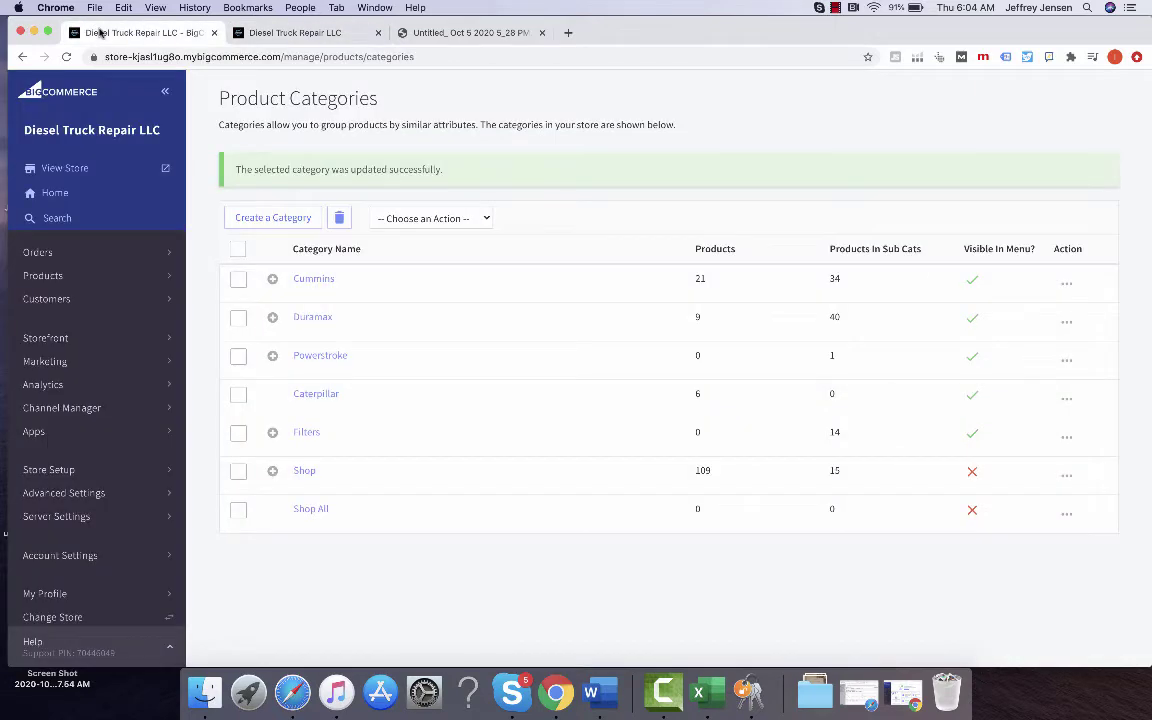
# Step: From the Themes page, choose Edit theme files for the current theme and confirm the warning
pyautogui.click(60, 338)
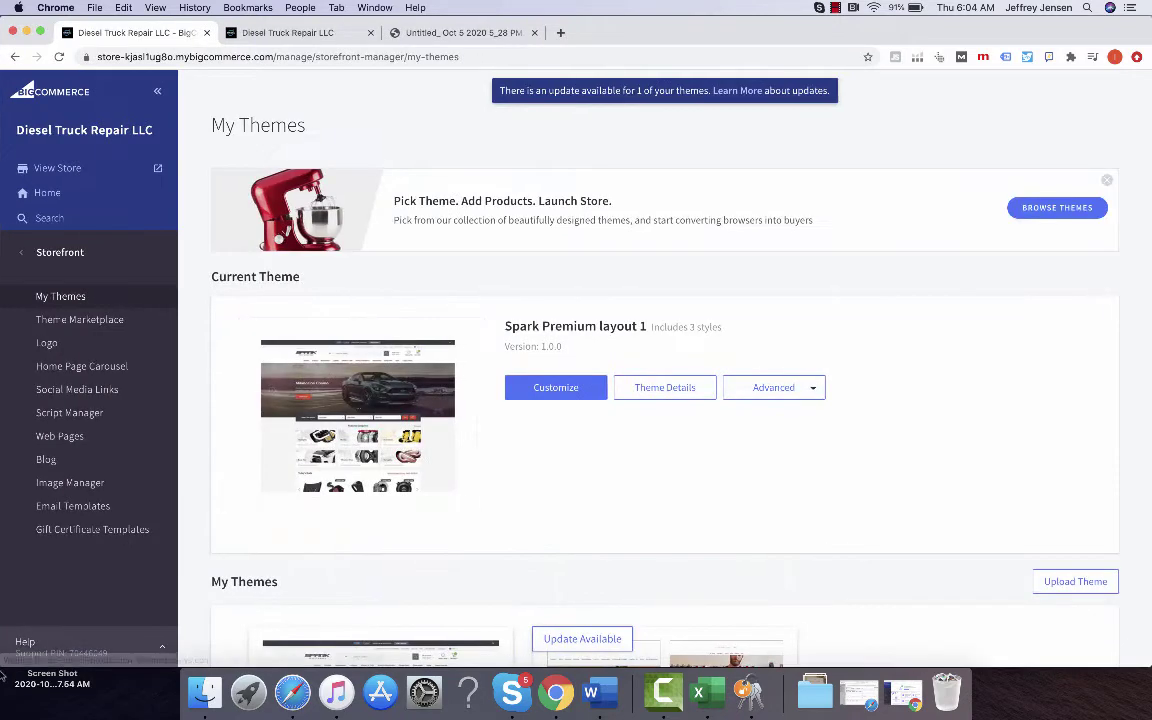
pyautogui.scroll(-2, 548, 334)
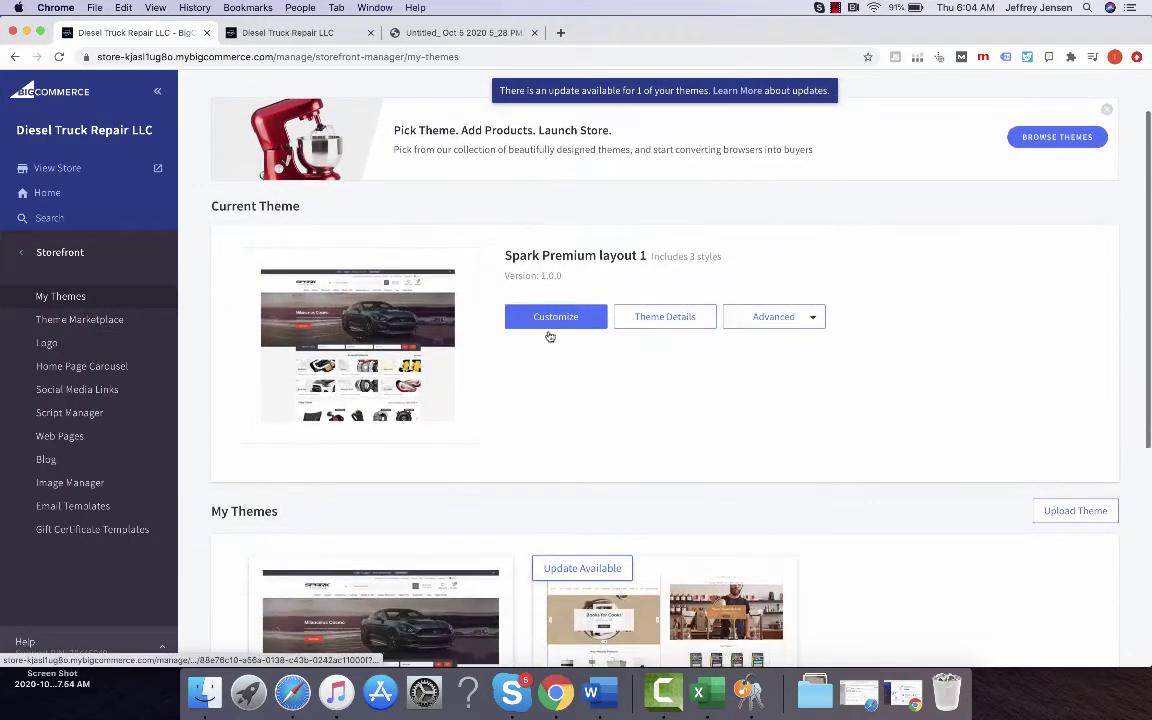
pyautogui.click(798, 320)
pyautogui.click(796, 349)
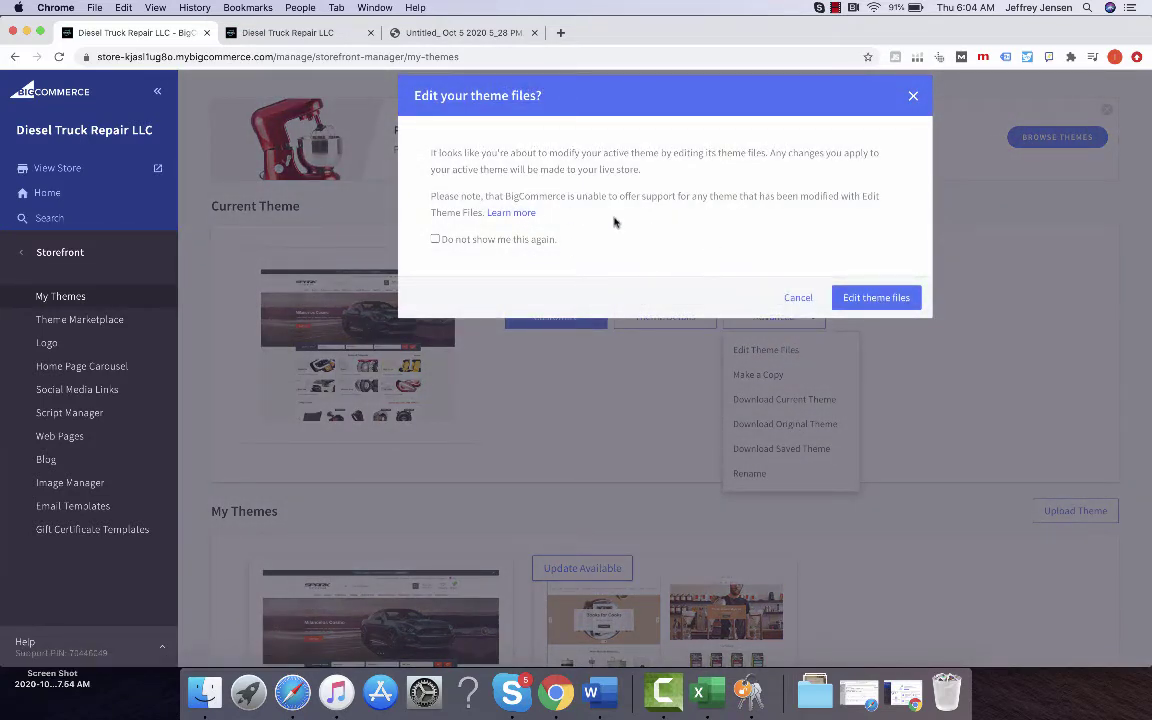
pyautogui.click(797, 296)
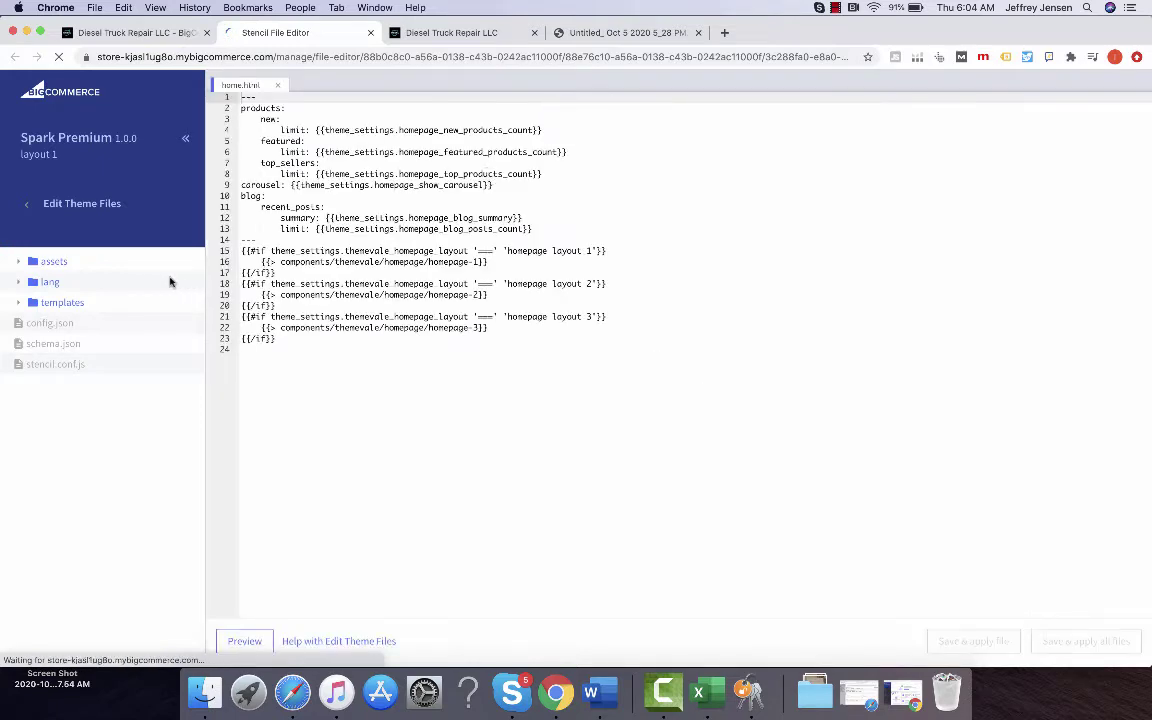
# Step: Expand templates > components > themevale > homepage > component and scroll to its template files
pyautogui.click(19, 304)
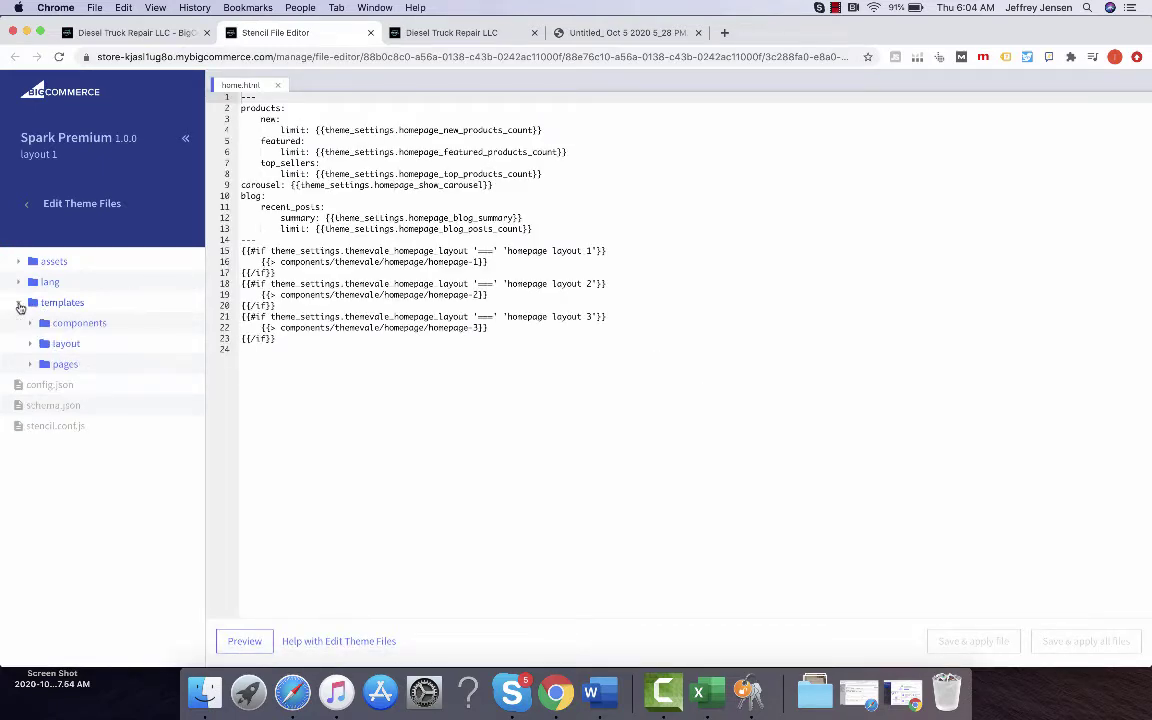
pyautogui.click(32, 324)
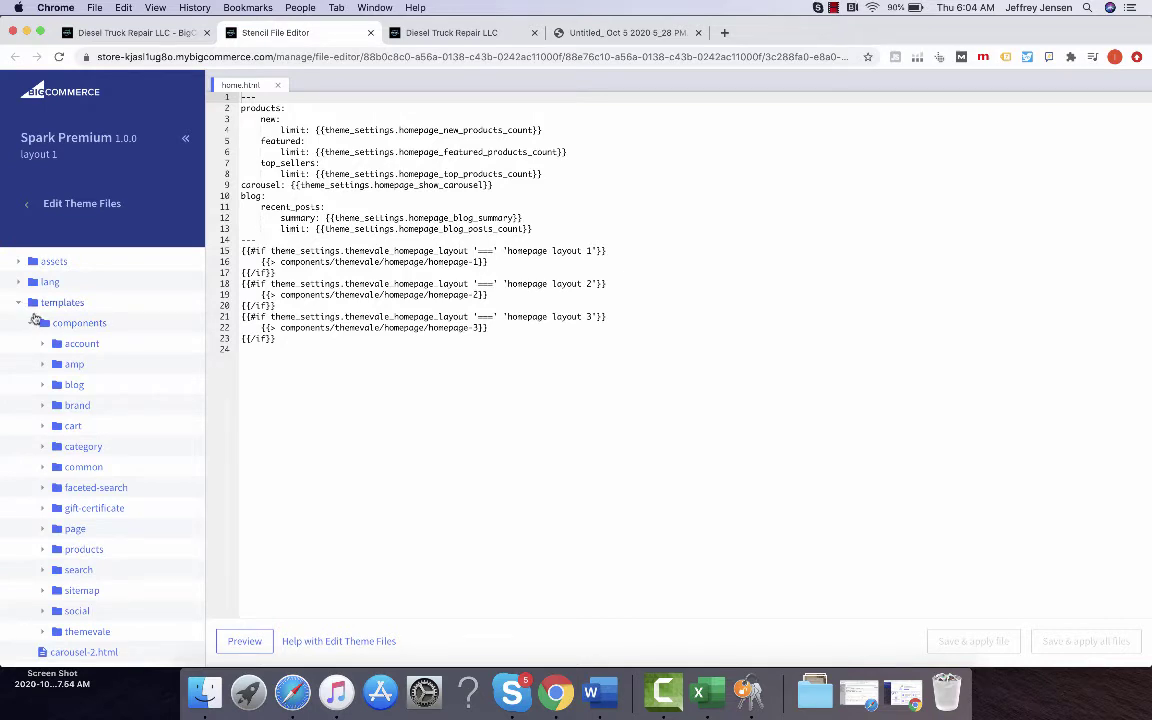
pyautogui.scroll(-5, 32, 326)
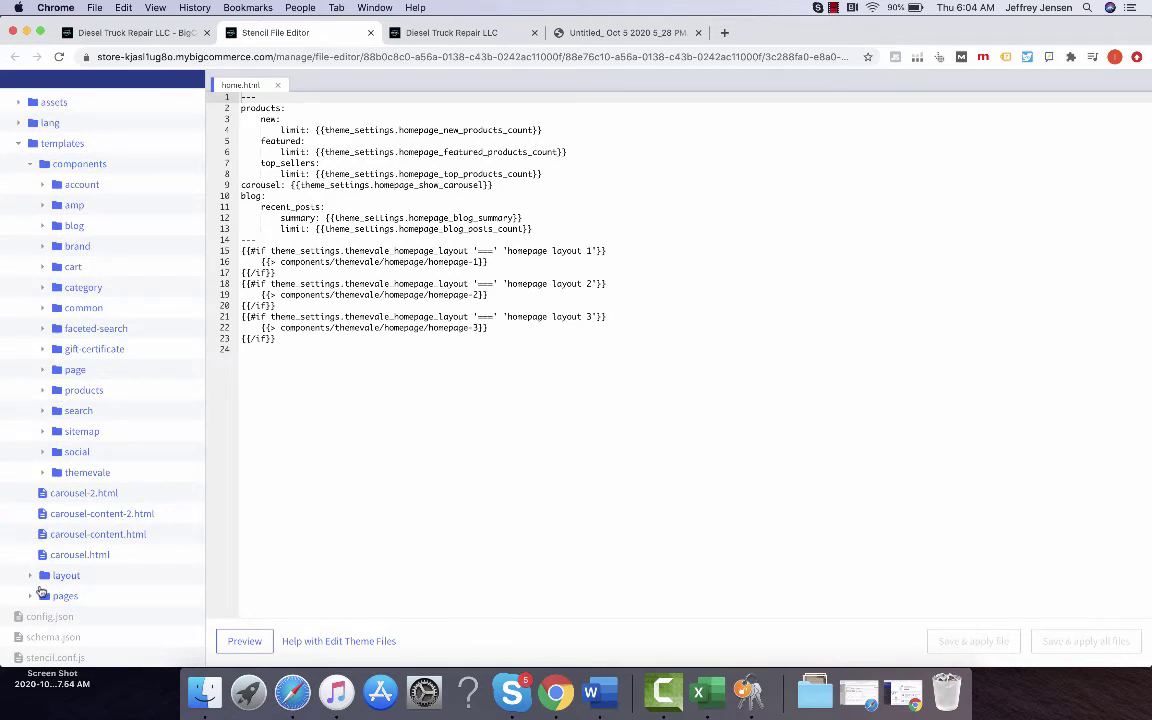
pyautogui.click(42, 472)
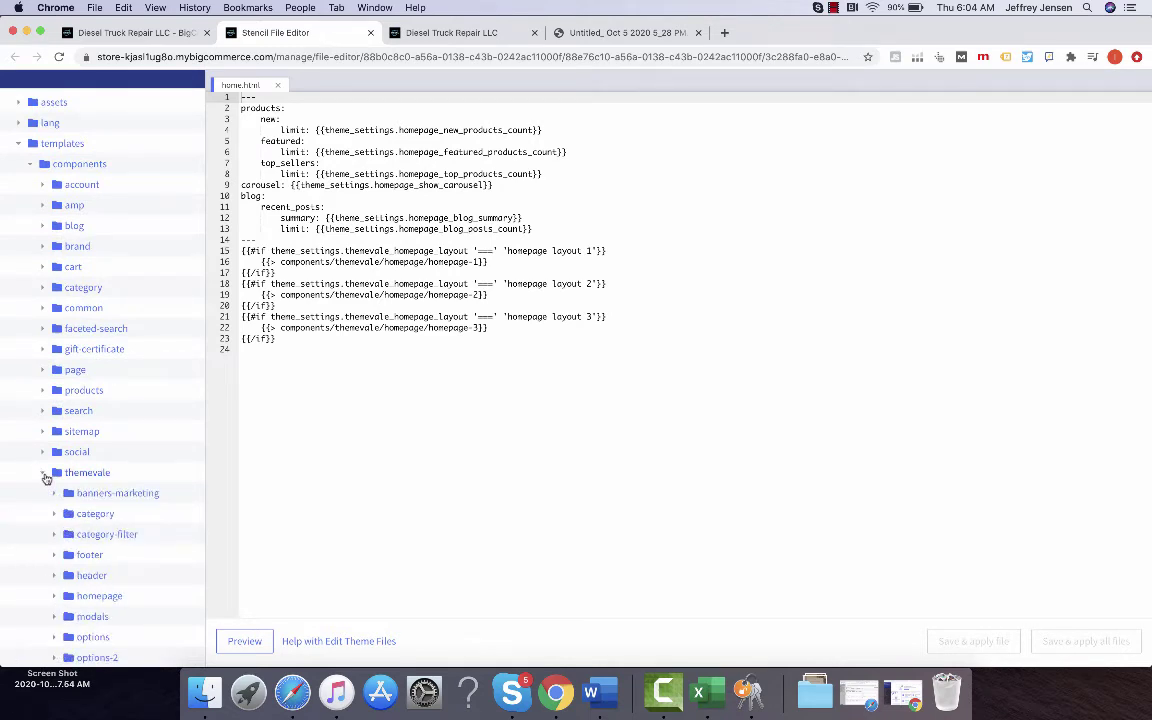
pyautogui.scroll(-6, 60, 500)
pyautogui.scroll(-1, 74, 515)
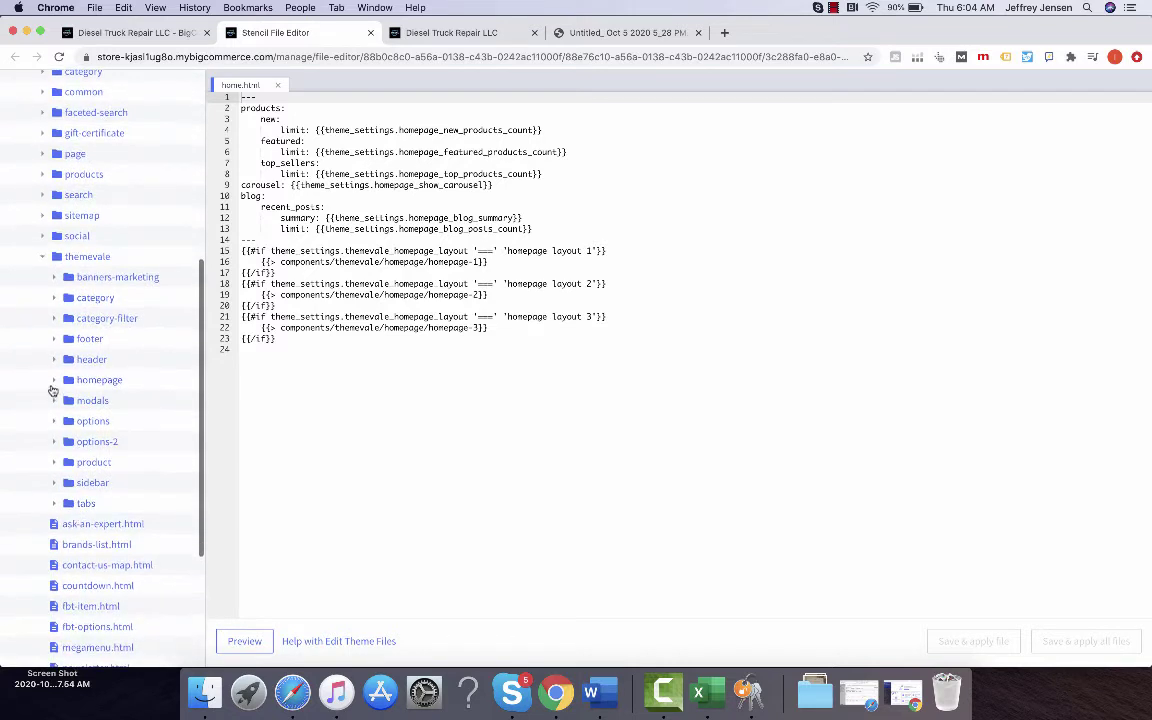
pyautogui.click(54, 383)
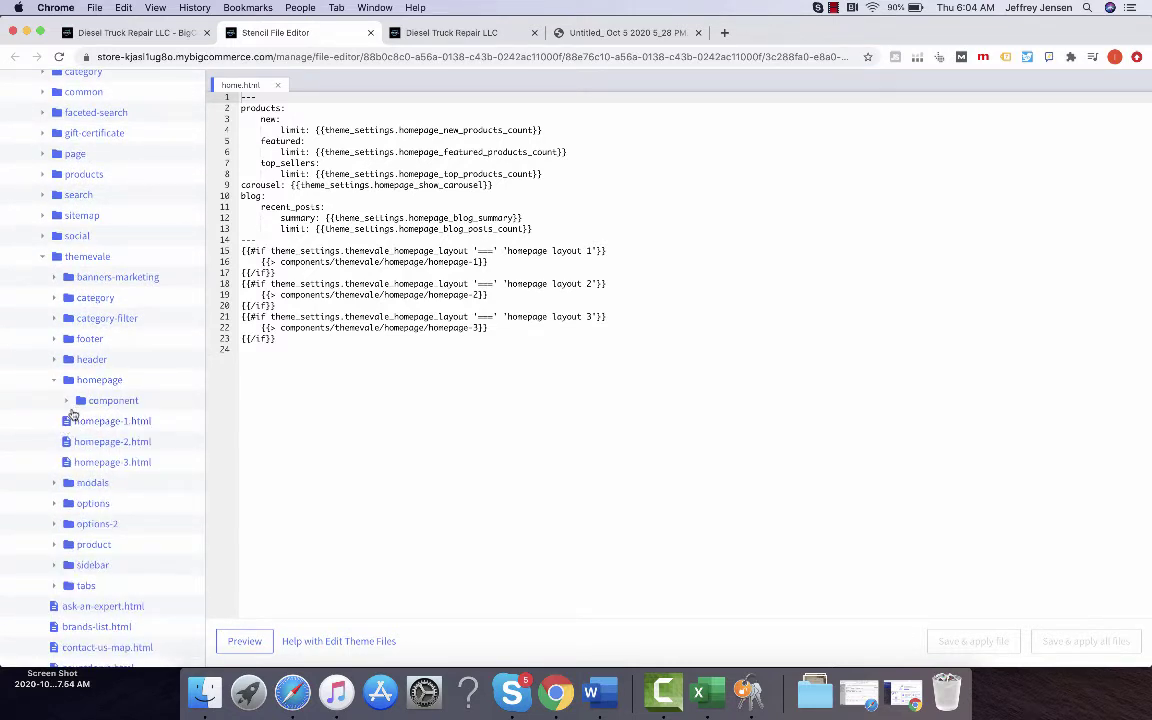
pyautogui.click(66, 400)
pyautogui.scroll(-2, 141, 498)
pyautogui.scroll(-10, 141, 498)
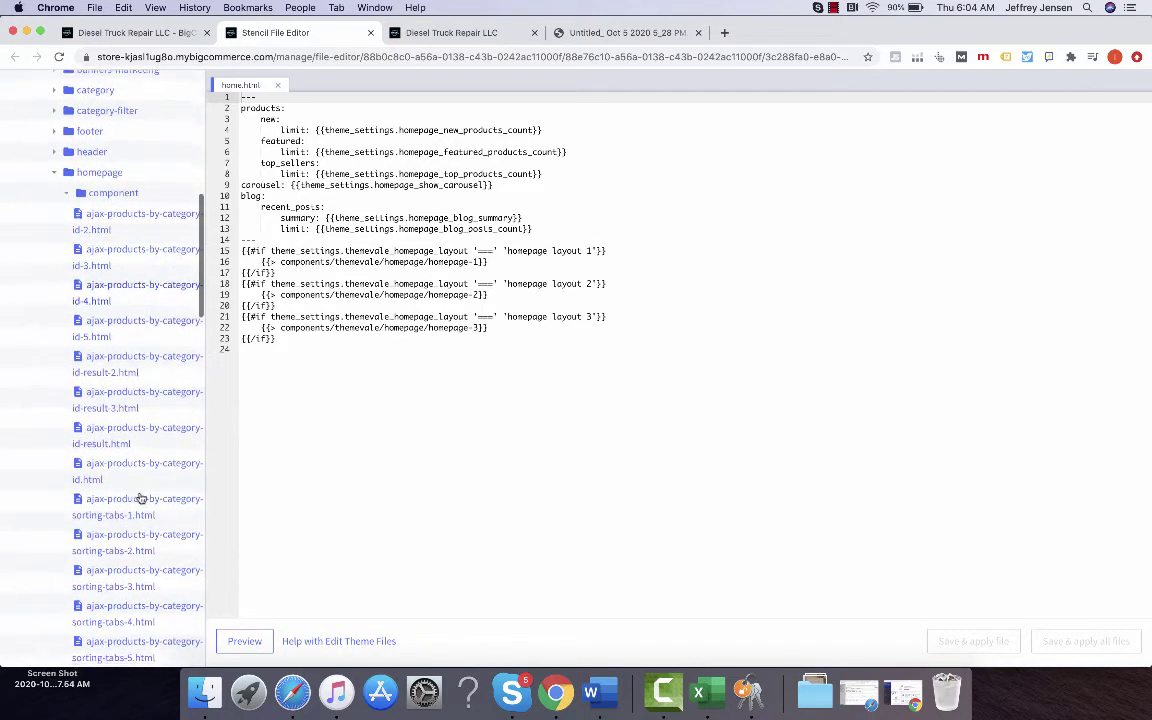
pyautogui.scroll(-15, 141, 498)
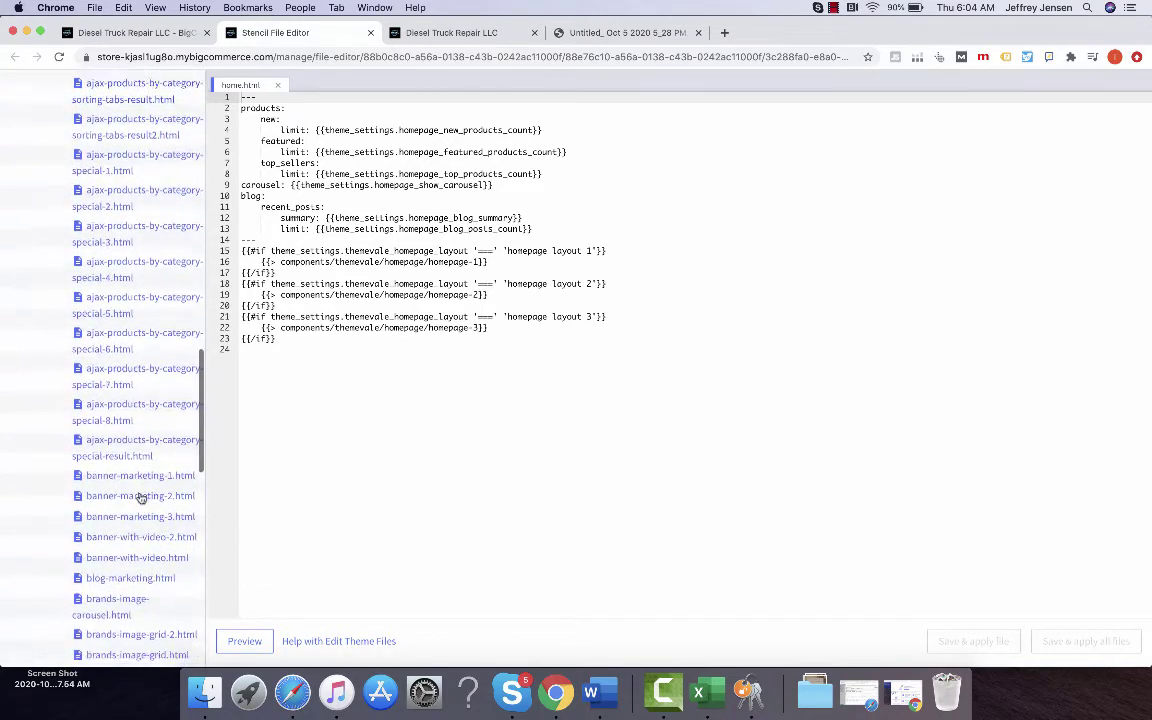
pyautogui.scroll(-6, 141, 498)
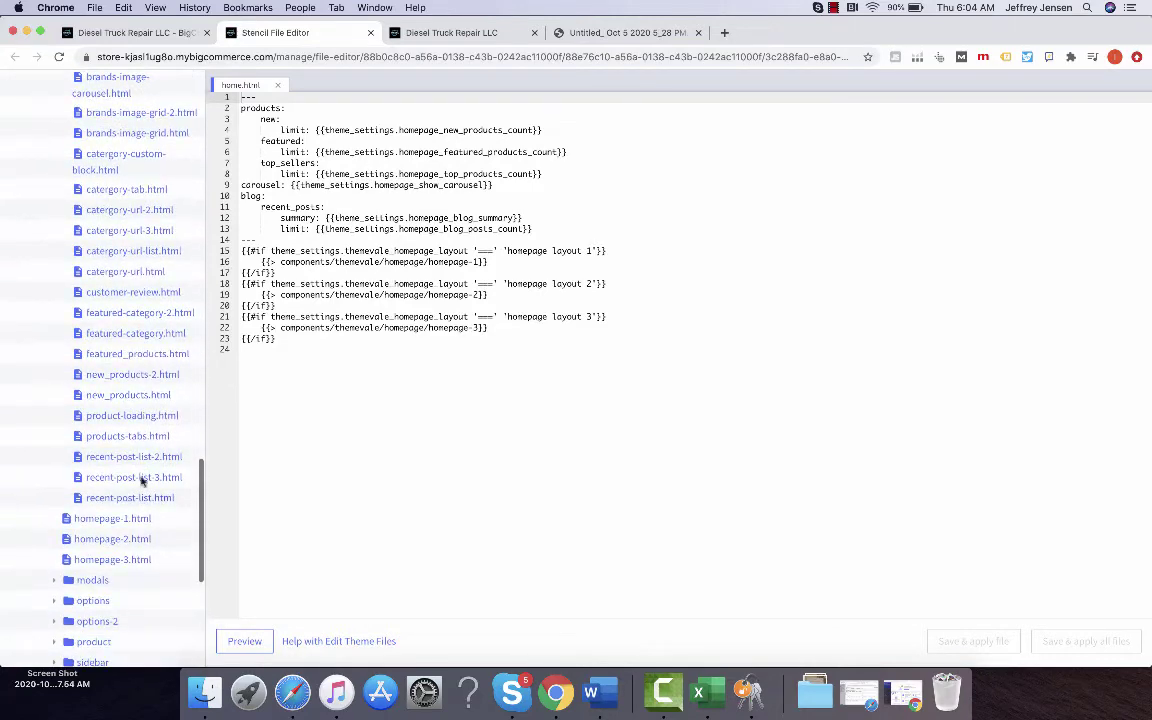
# Step: Open featured-category.html and scroll through its Filter and Rod card code
pyautogui.click(140, 335)
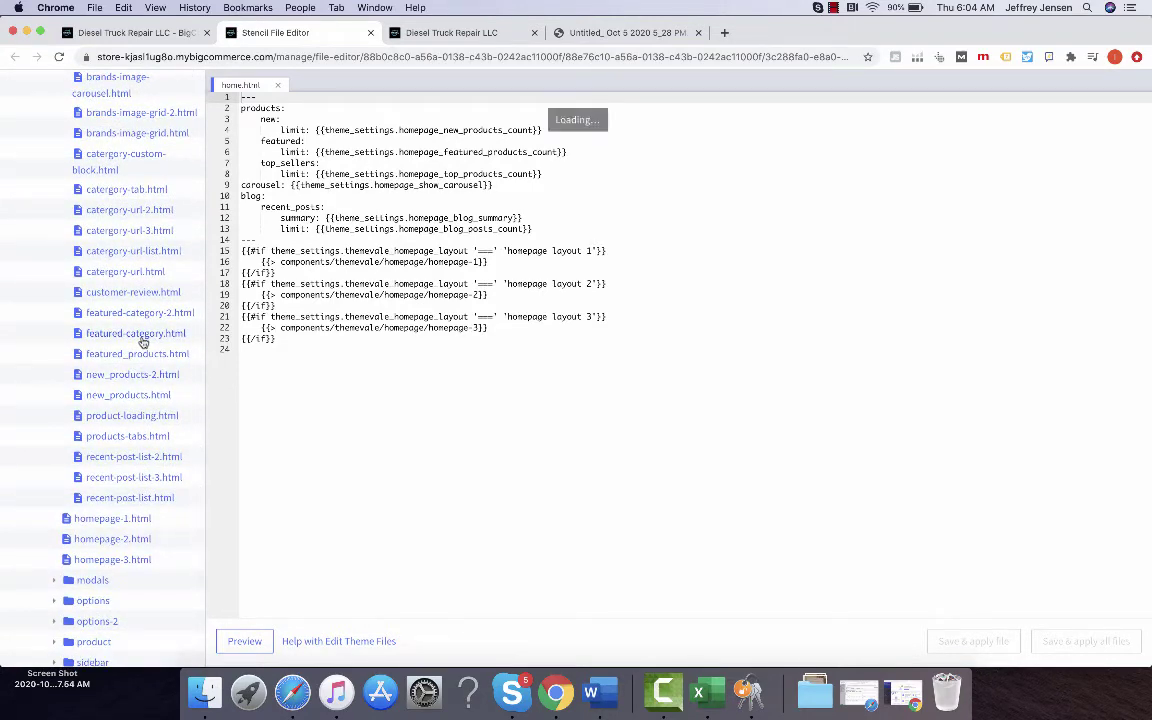
pyautogui.scroll(20, 127, 289)
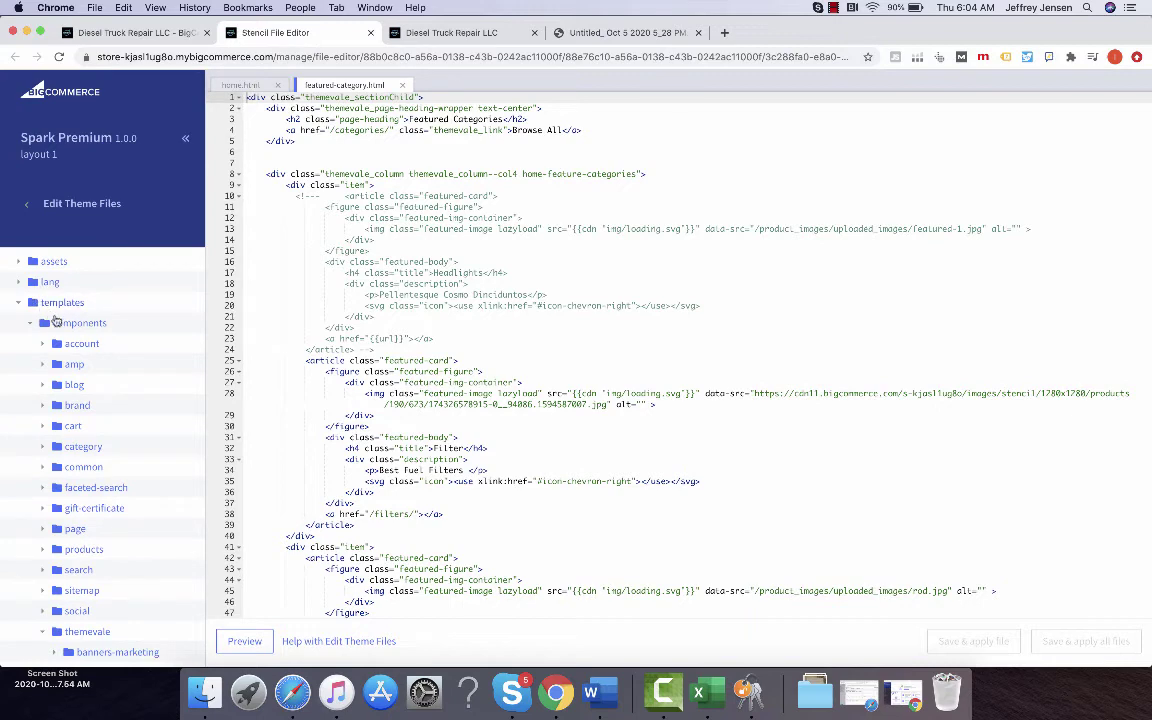
pyautogui.scroll(-12, 53, 330)
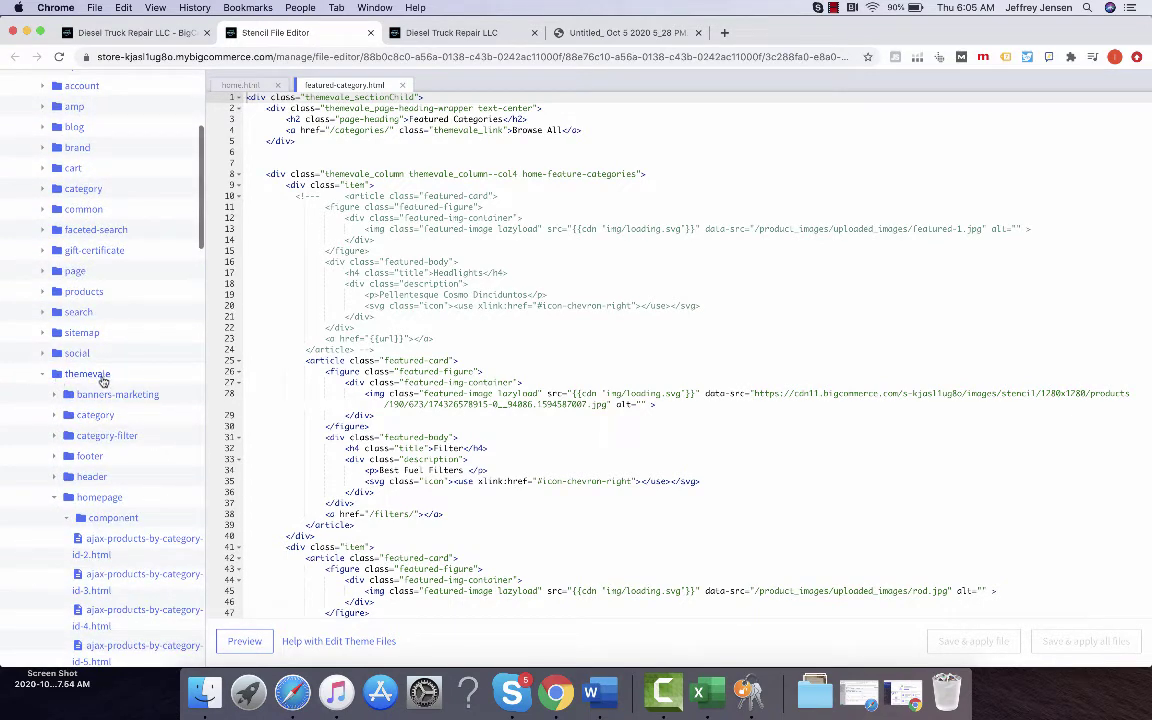
pyautogui.scroll(-4, 103, 390)
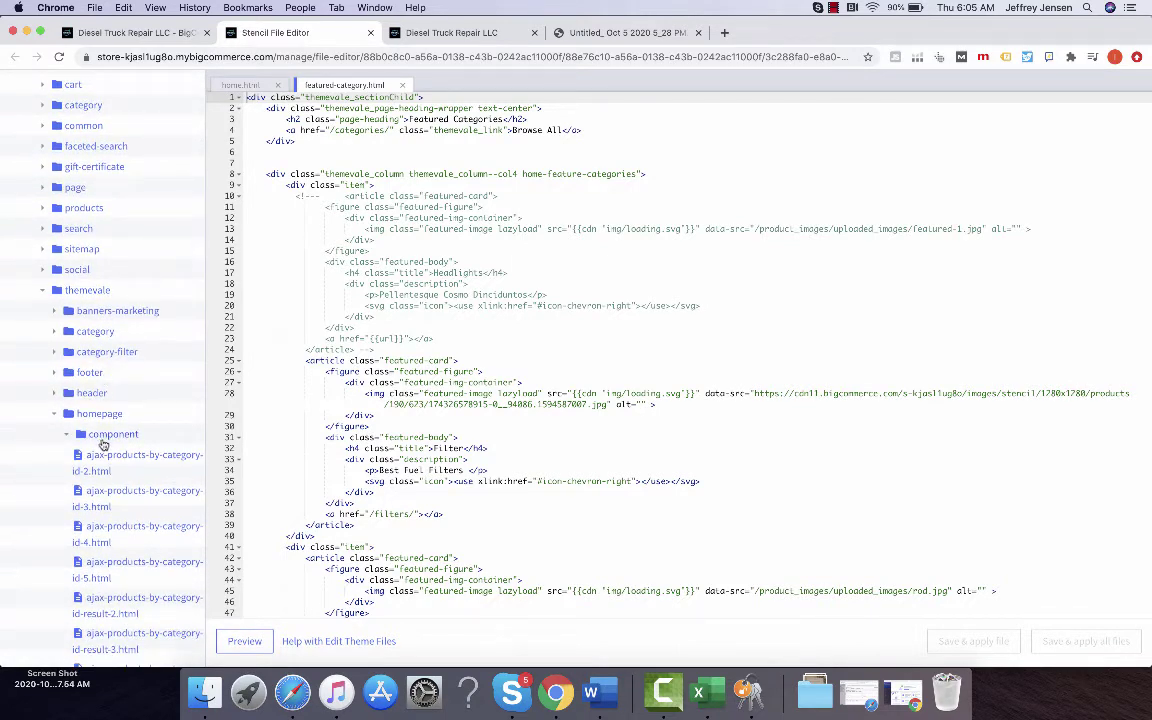
pyautogui.scroll(-10, 103, 444)
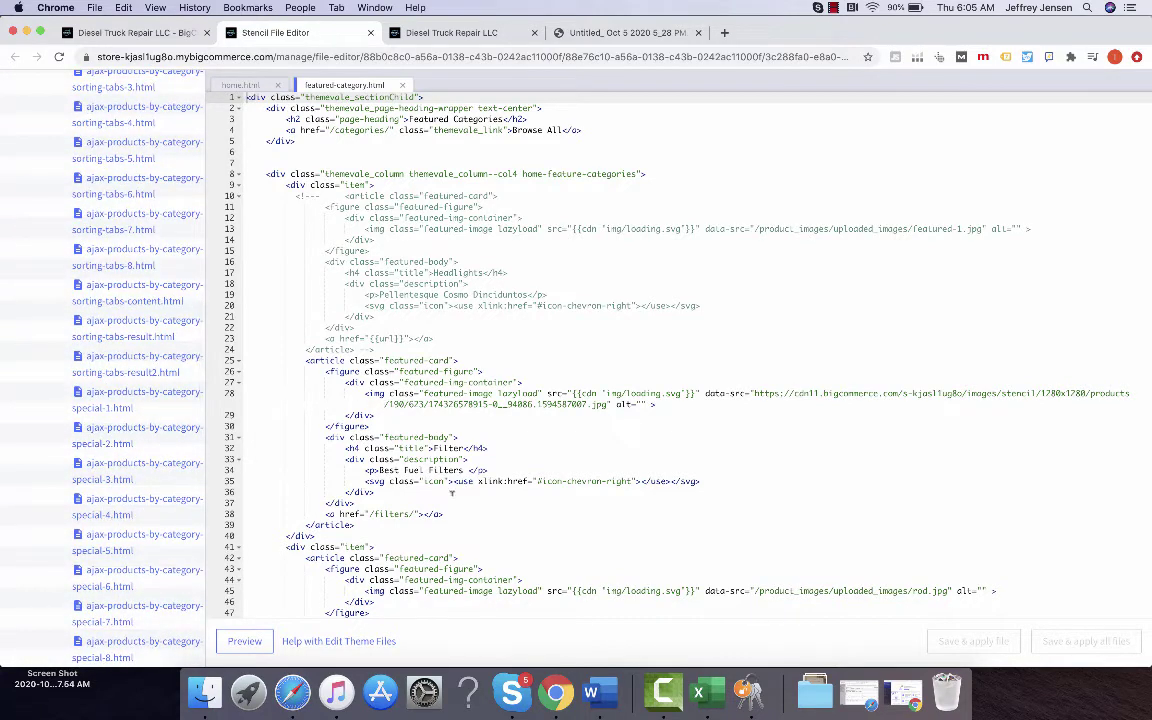
# Step: Bring up the browser find bar and place the cursor in the Rod title on line 49
pyautogui.press('super+f')
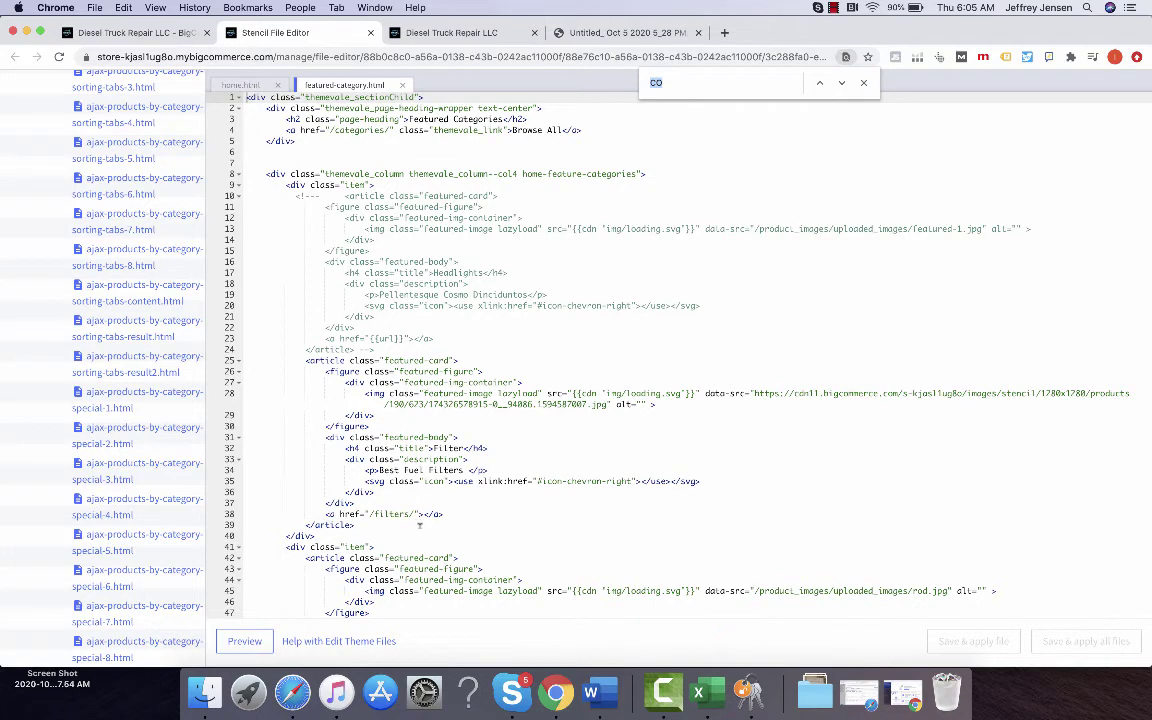
pyautogui.scroll(-4, 420, 525)
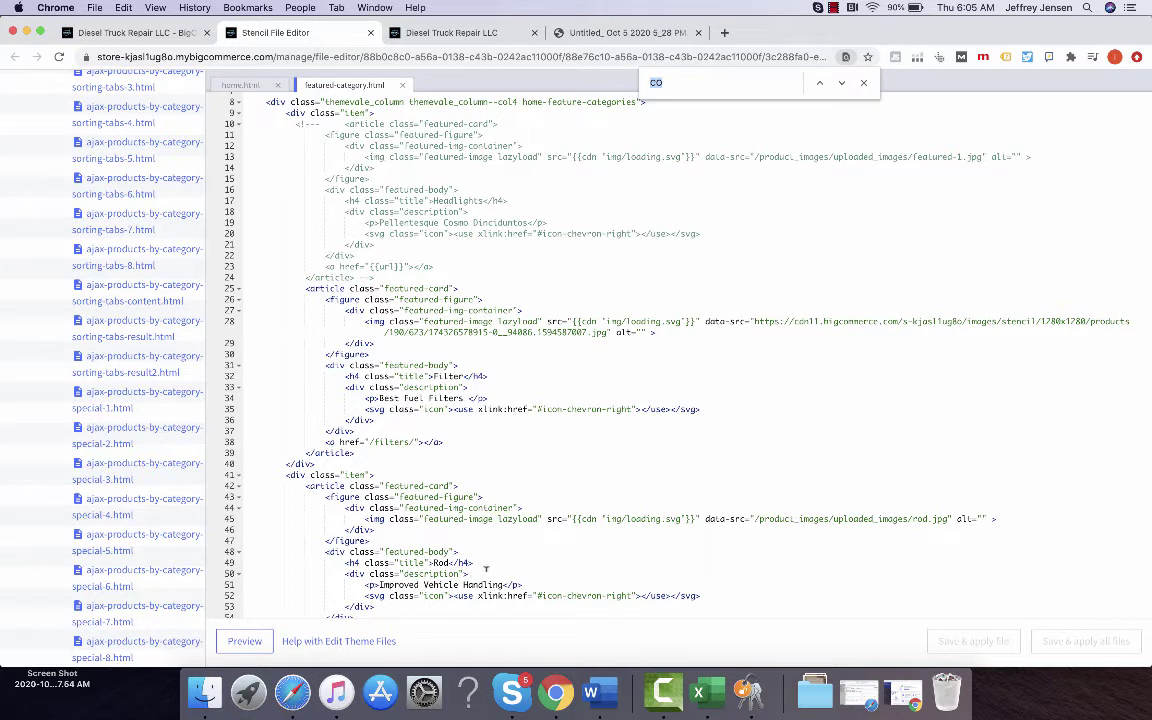
pyautogui.click(444, 563)
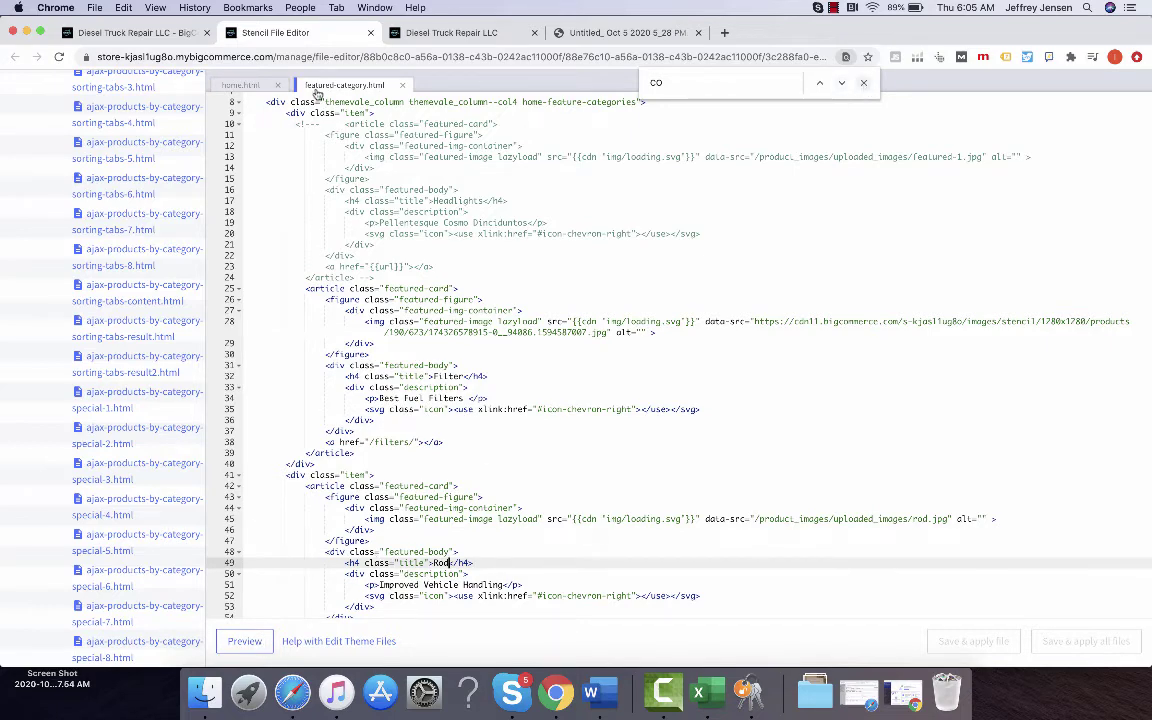
# Step: Return to the My Themes tab and open then close the sidebar Help panel
pyautogui.click(160, 36)
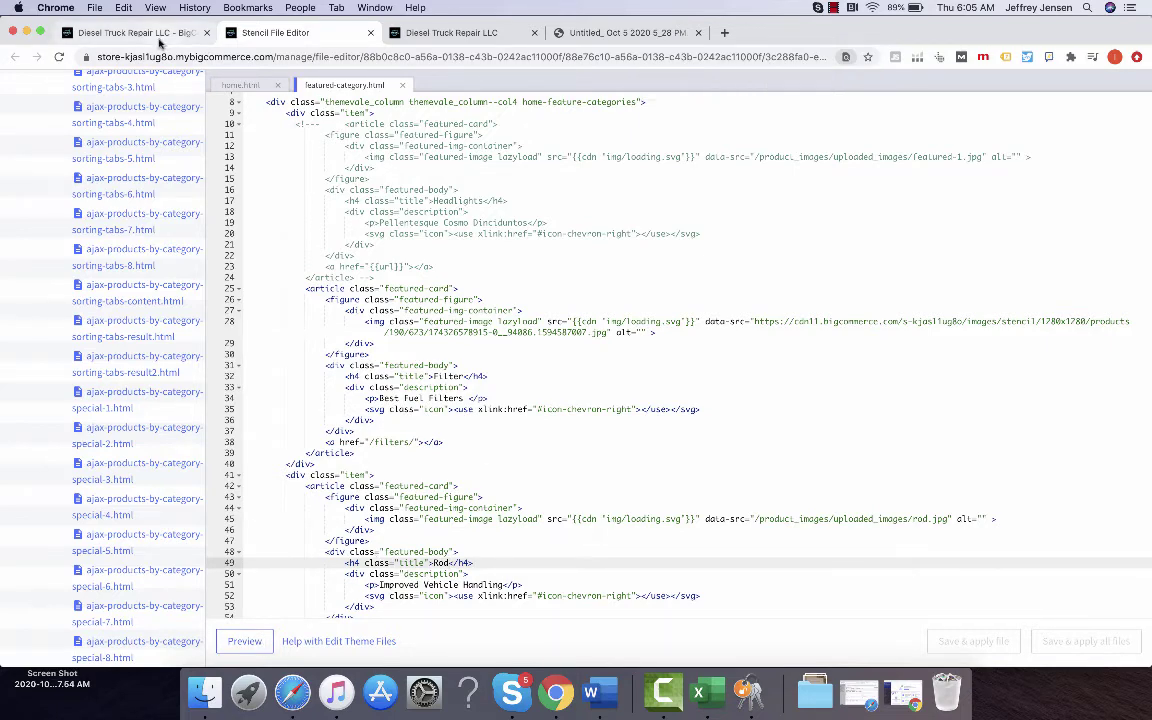
pyautogui.click(46, 242)
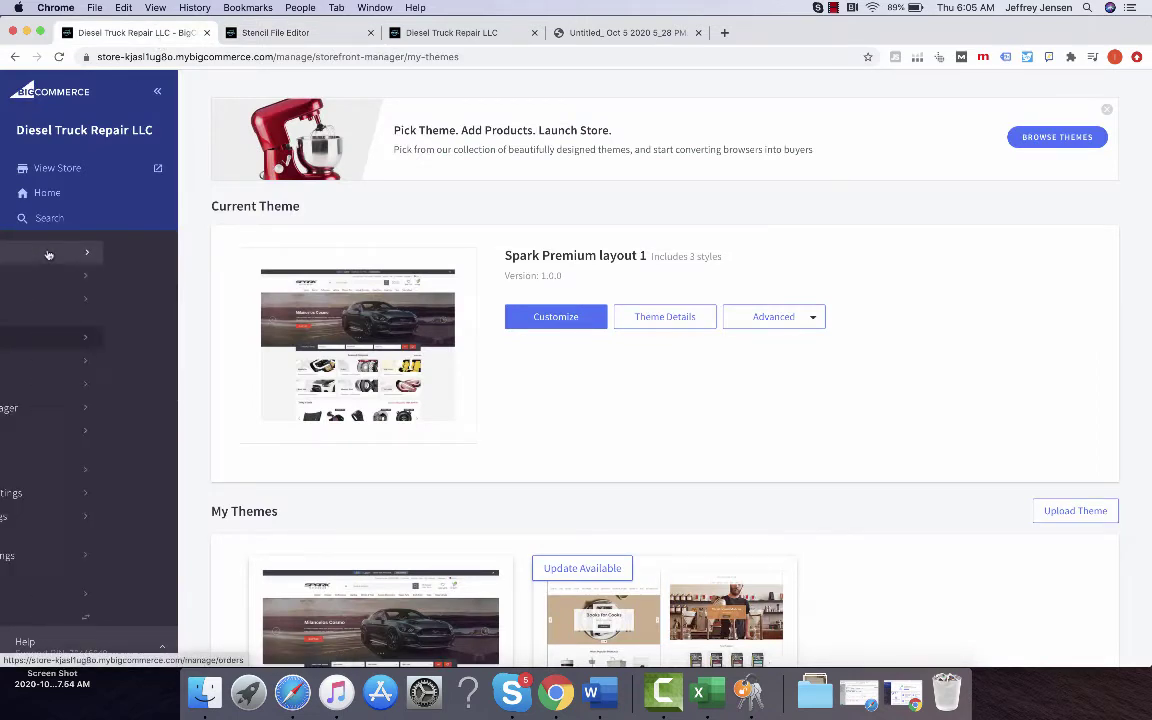
pyautogui.click(160, 645)
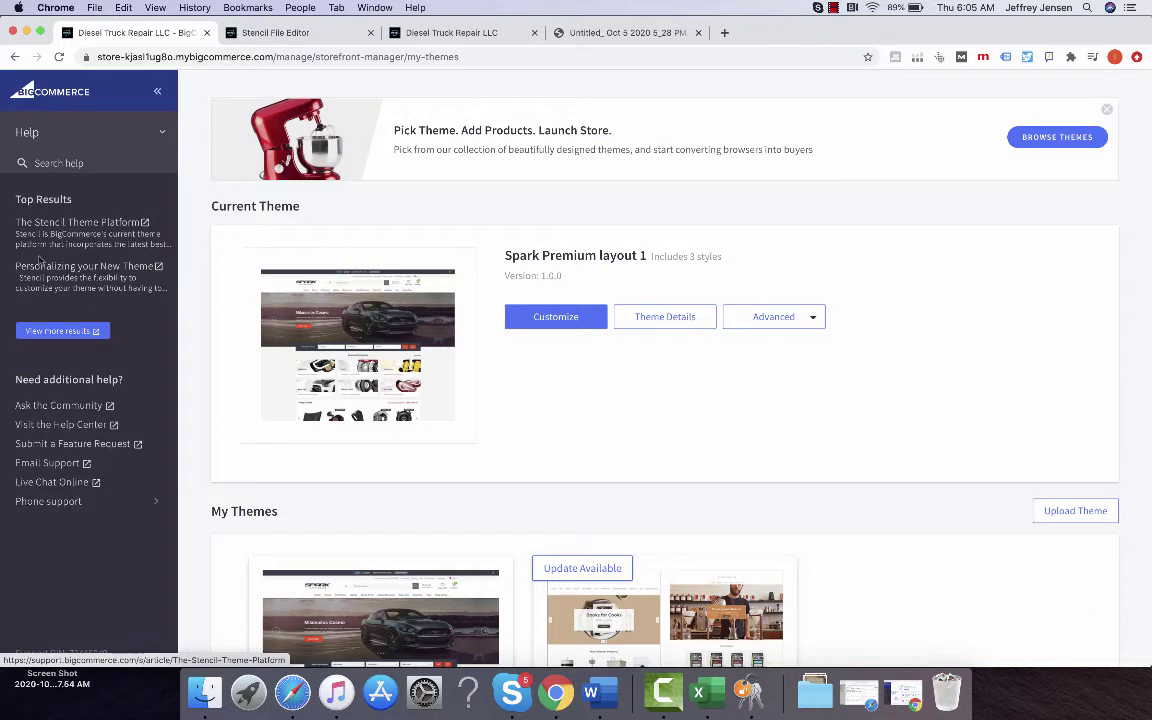
pyautogui.click(165, 133)
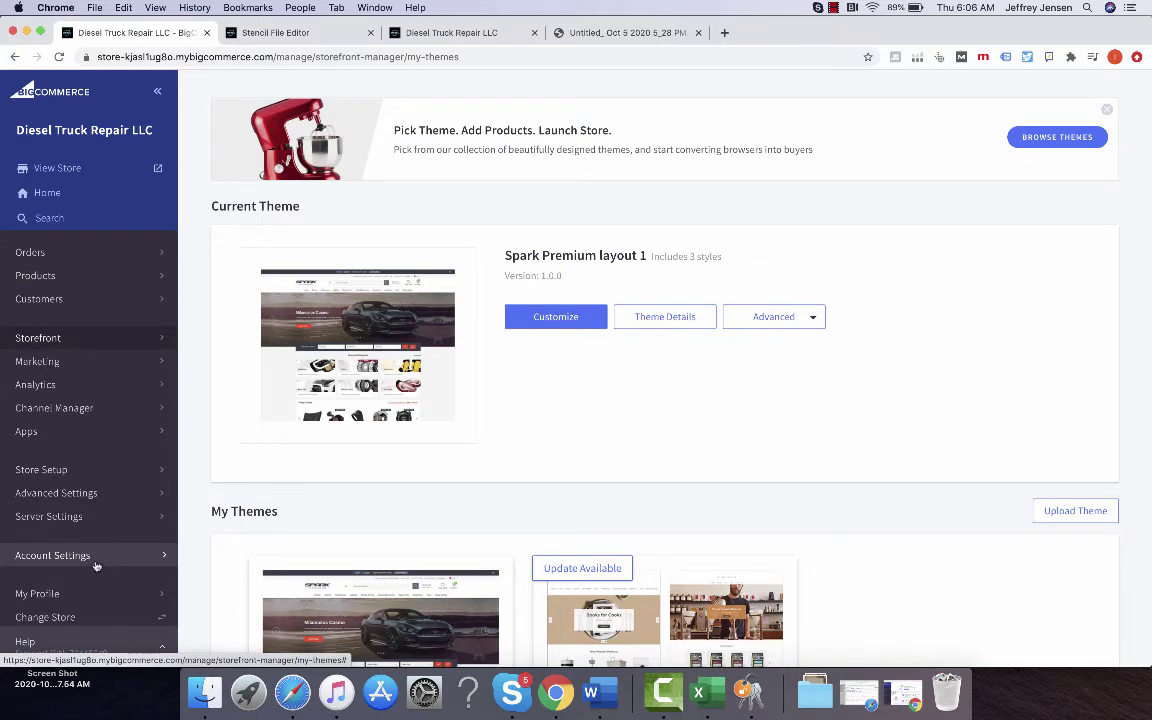
pyautogui.scroll(-1, 105, 610)
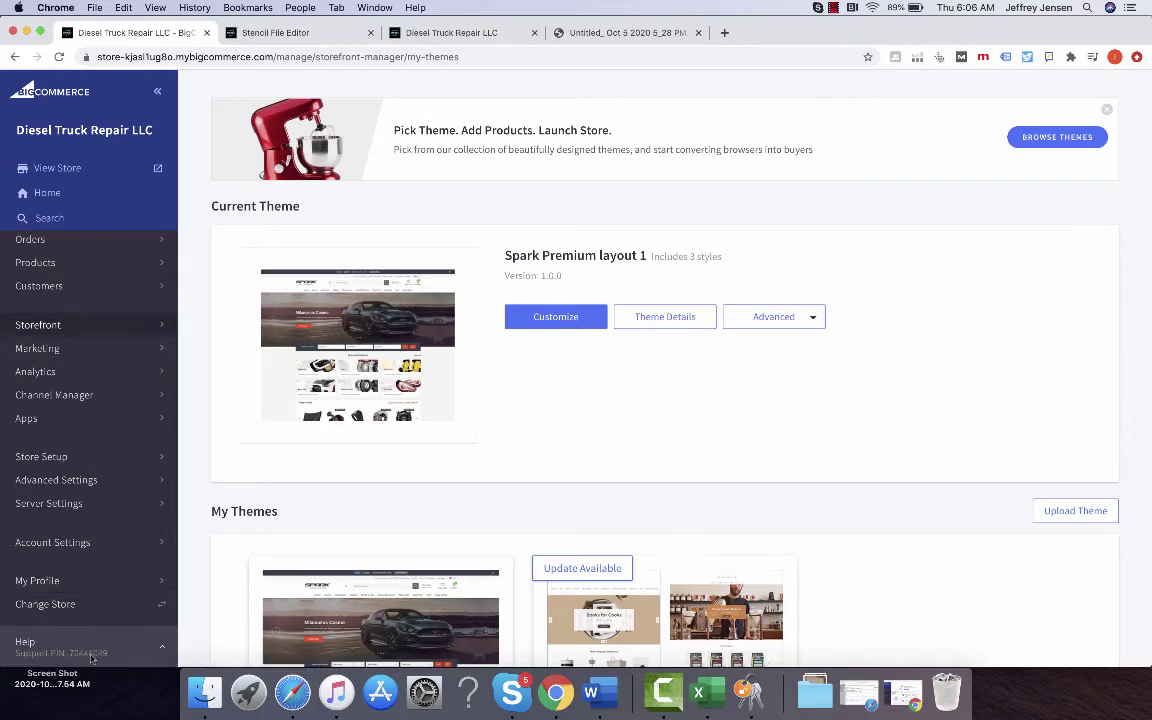
# Step: Take a partial screenshot of the sidebar Help row
pyautogui.press('super+shift+4')
pyautogui.moveTo(5, 633); pyautogui.dragTo(103, 653)
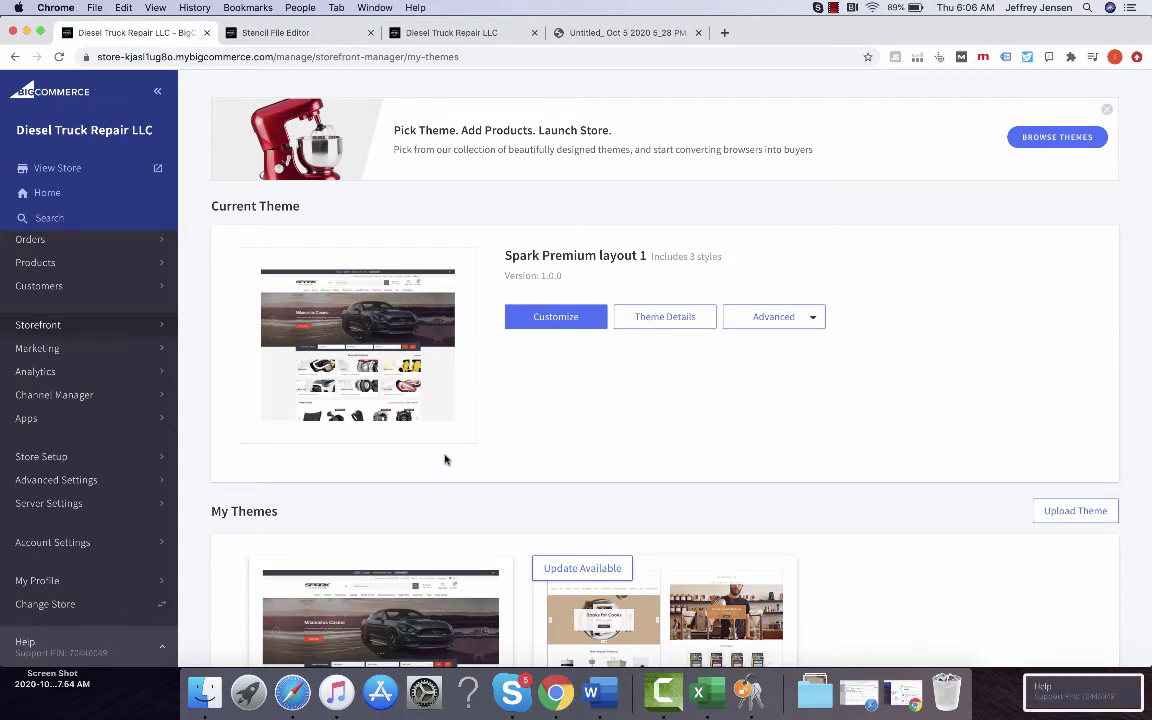
pyautogui.moveTo(1071, 703); pyautogui.dragTo(1048, 703)
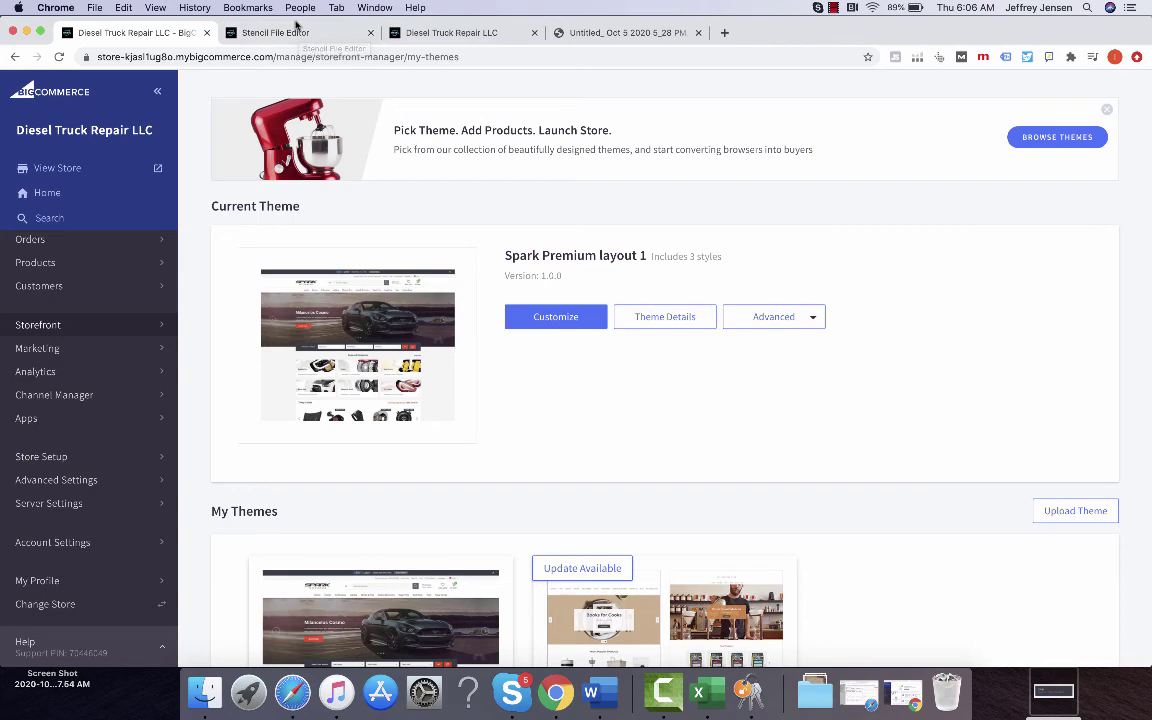
# Step: Return to the Stencil File Editor, scroll the file tree to featured-category.html, and close the find bar
pyautogui.press('super+f')
pyautogui.write('co')
pyautogui.click(298, 33)
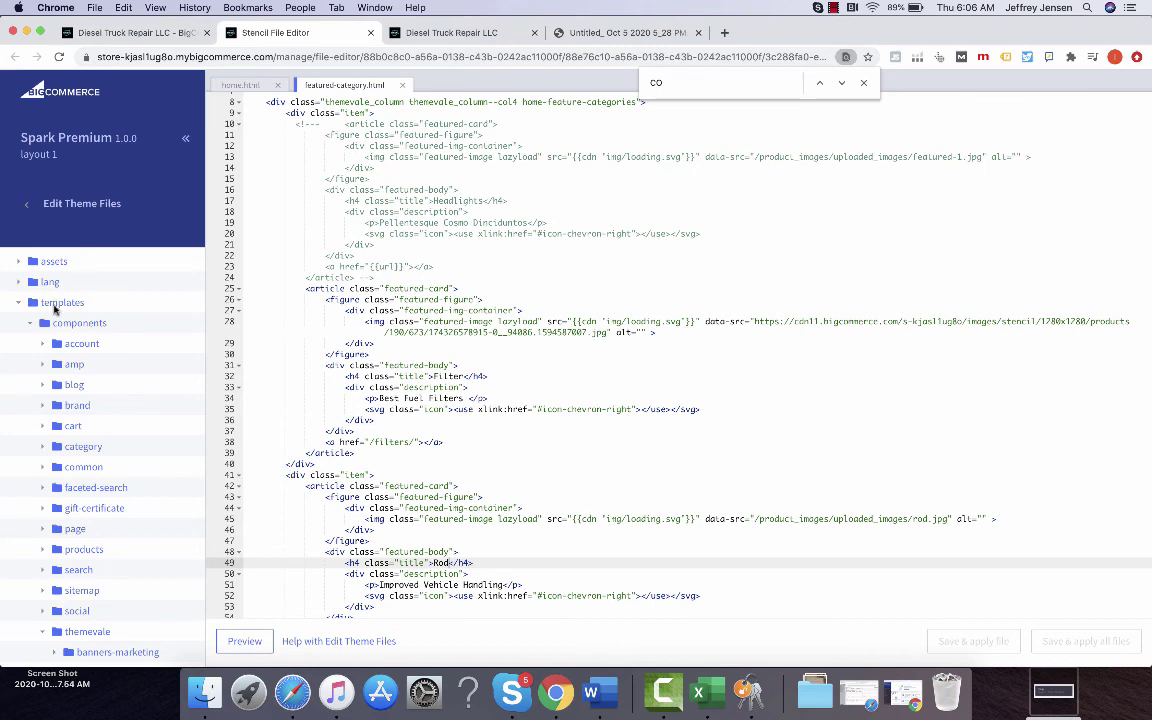
pyautogui.scroll(-5, 100, 400)
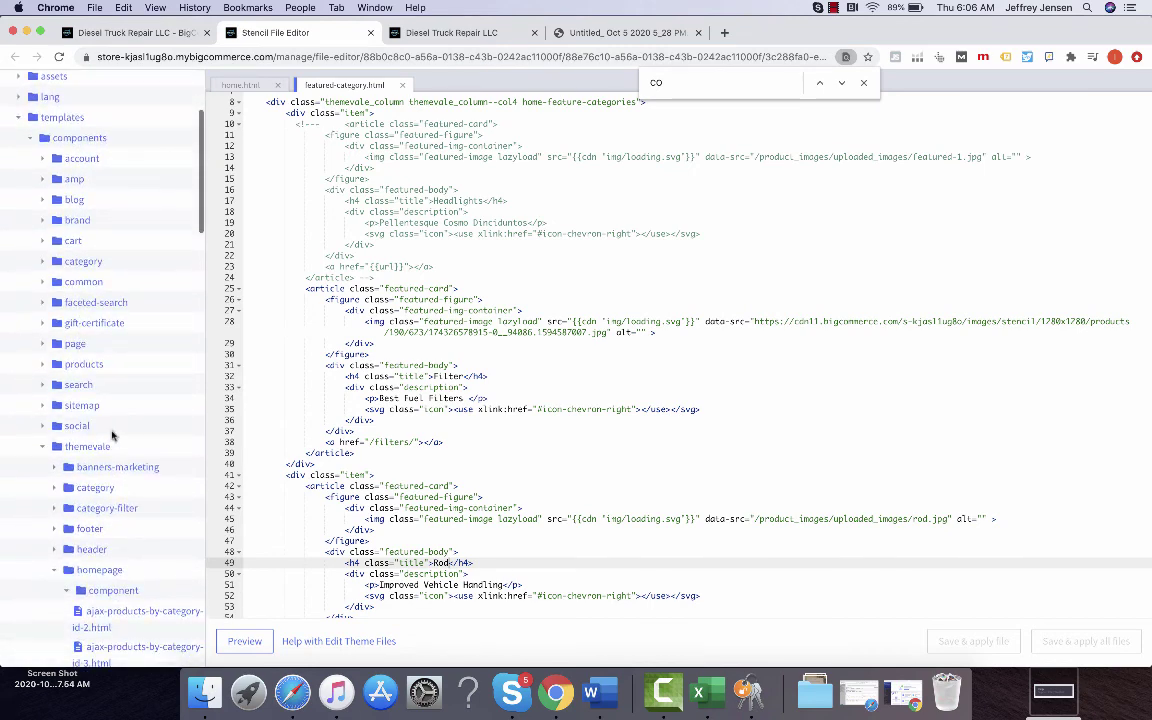
pyautogui.scroll(-5, 108, 420)
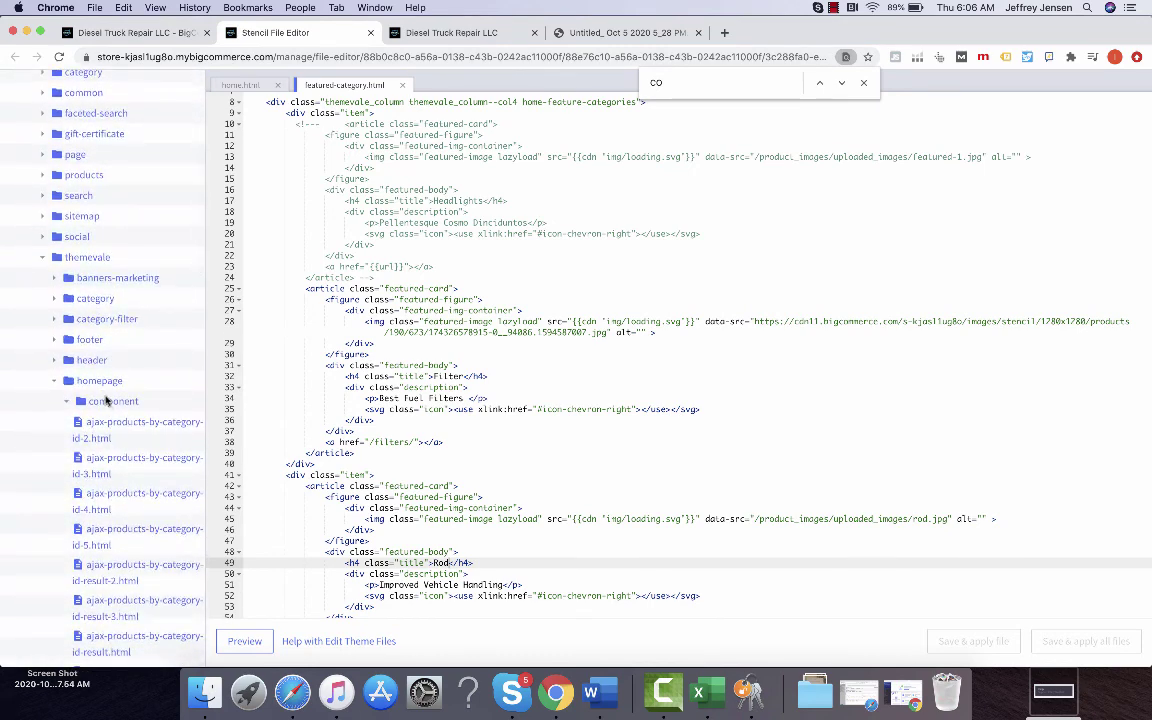
pyautogui.scroll(-15, 106, 404)
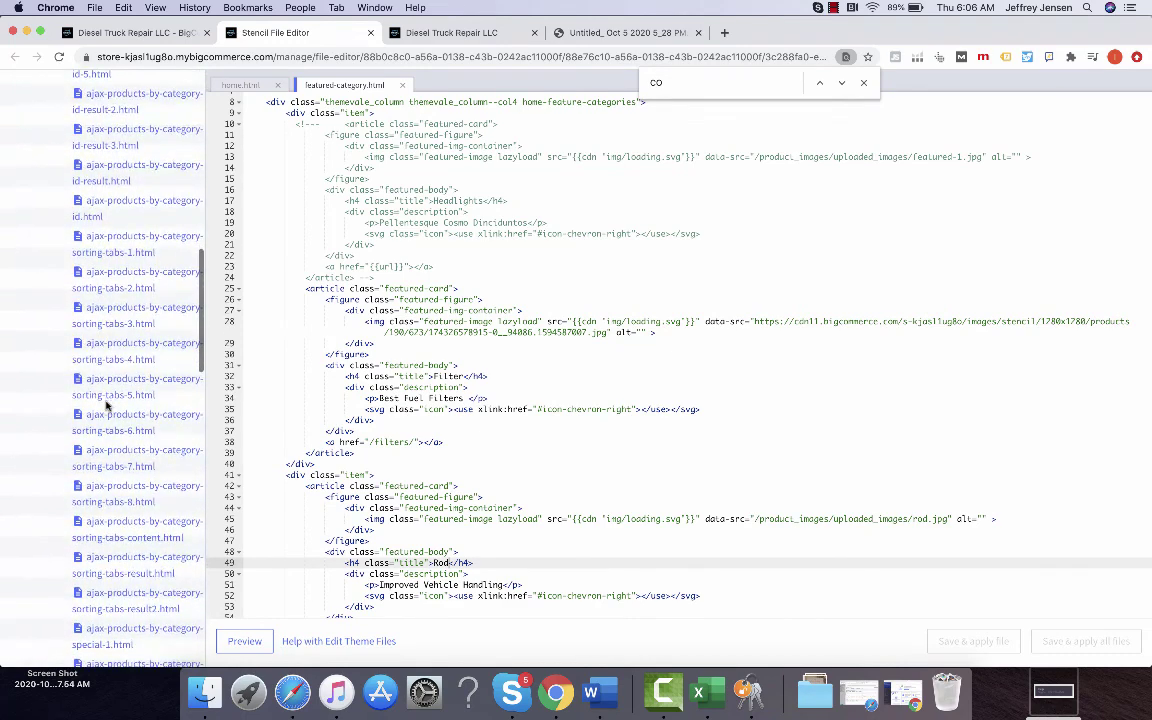
pyautogui.scroll(-10, 106, 404)
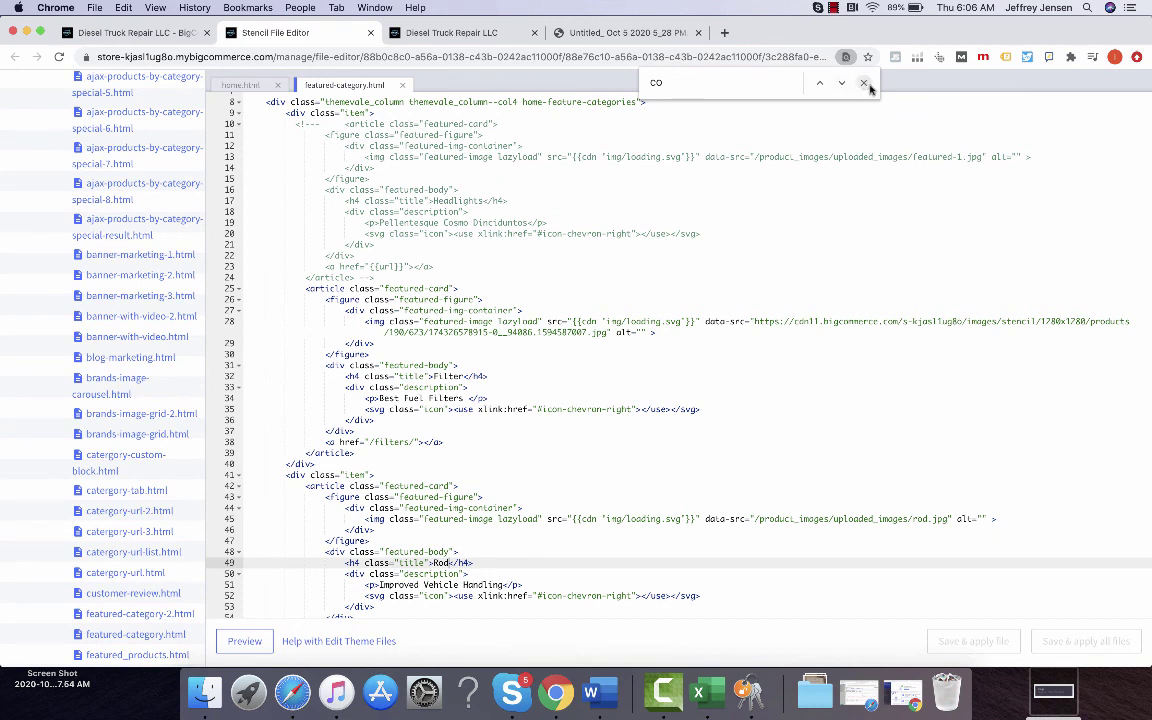
pyautogui.press('Escape')
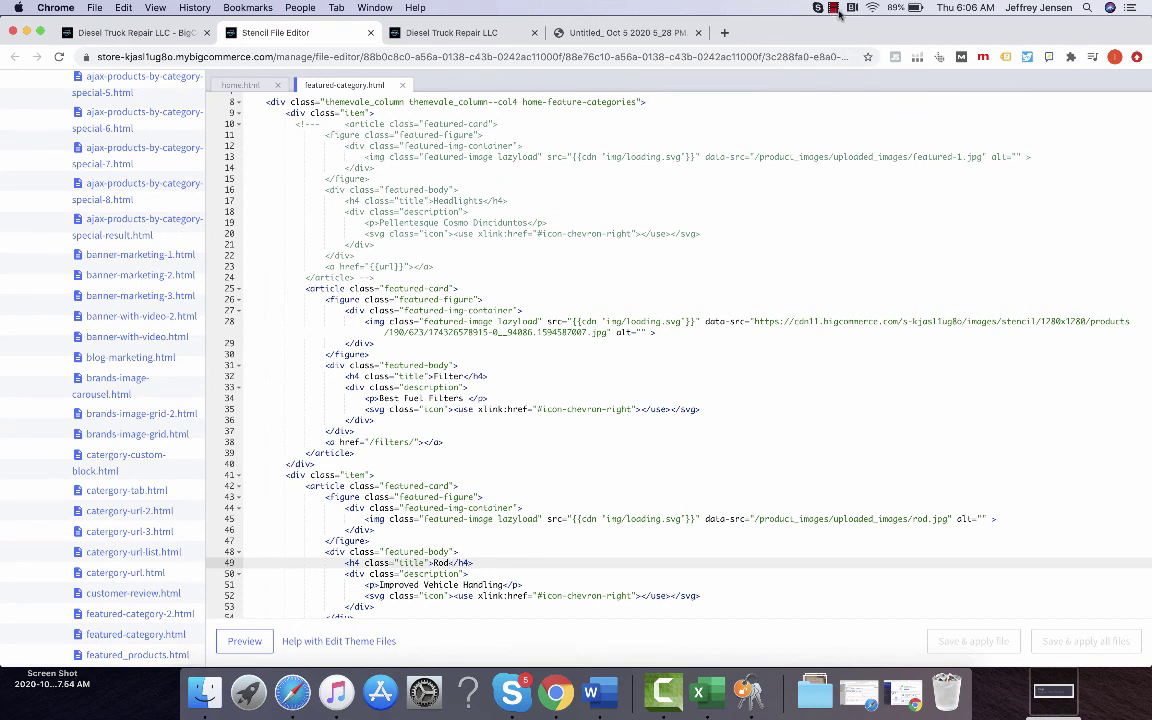